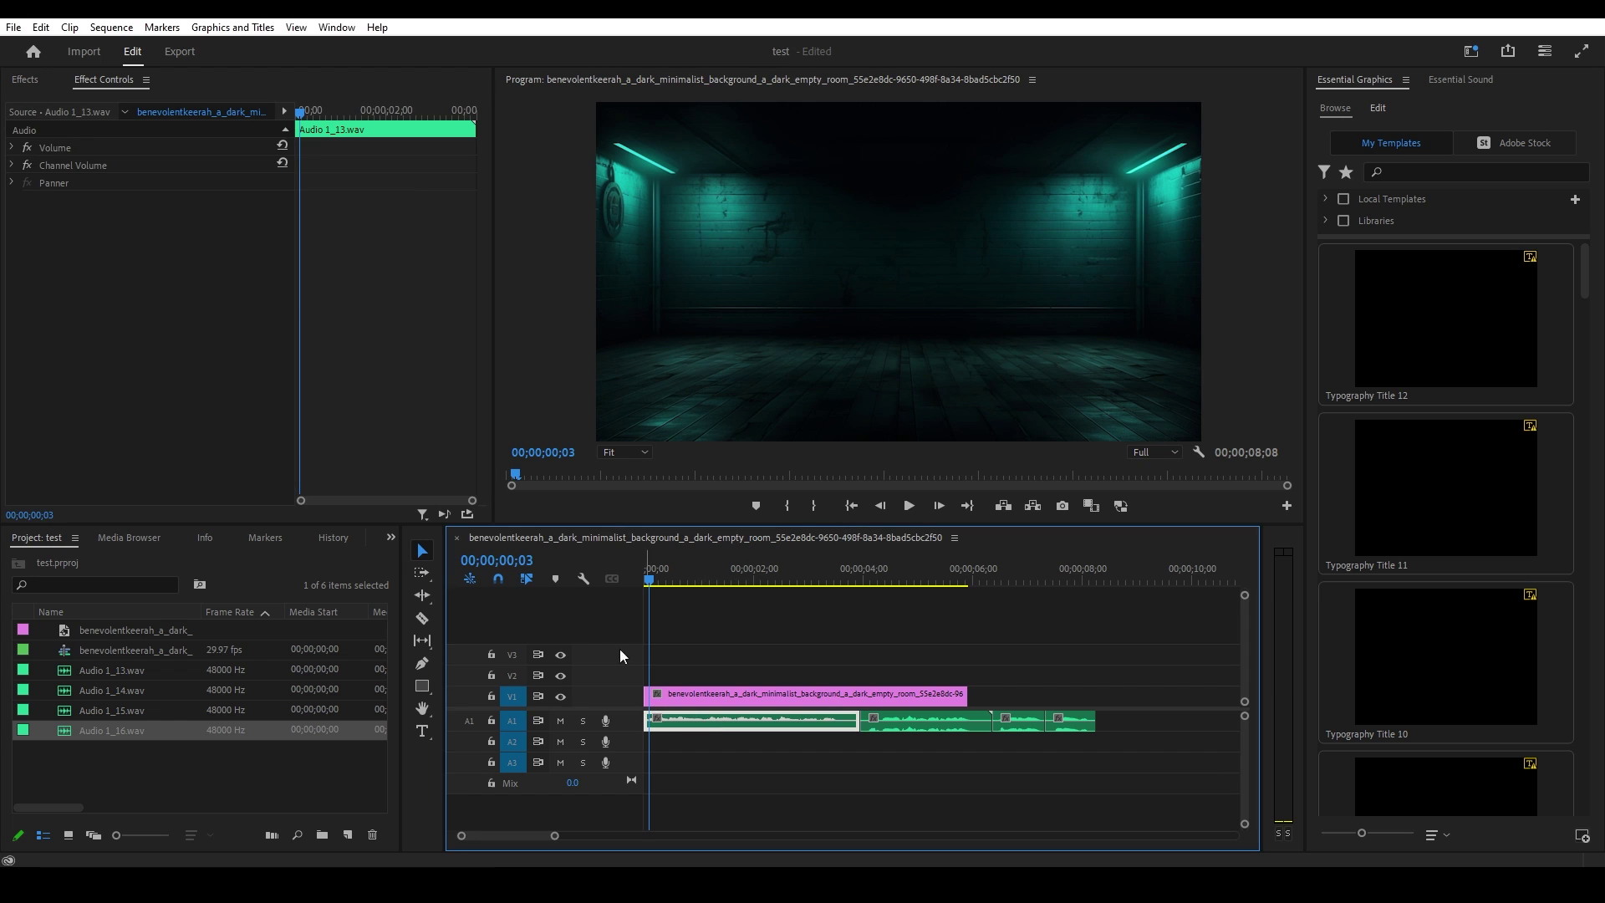
# - Open the Text panel from the Window menu to show its Captions section
pyautogui.click(336, 26)
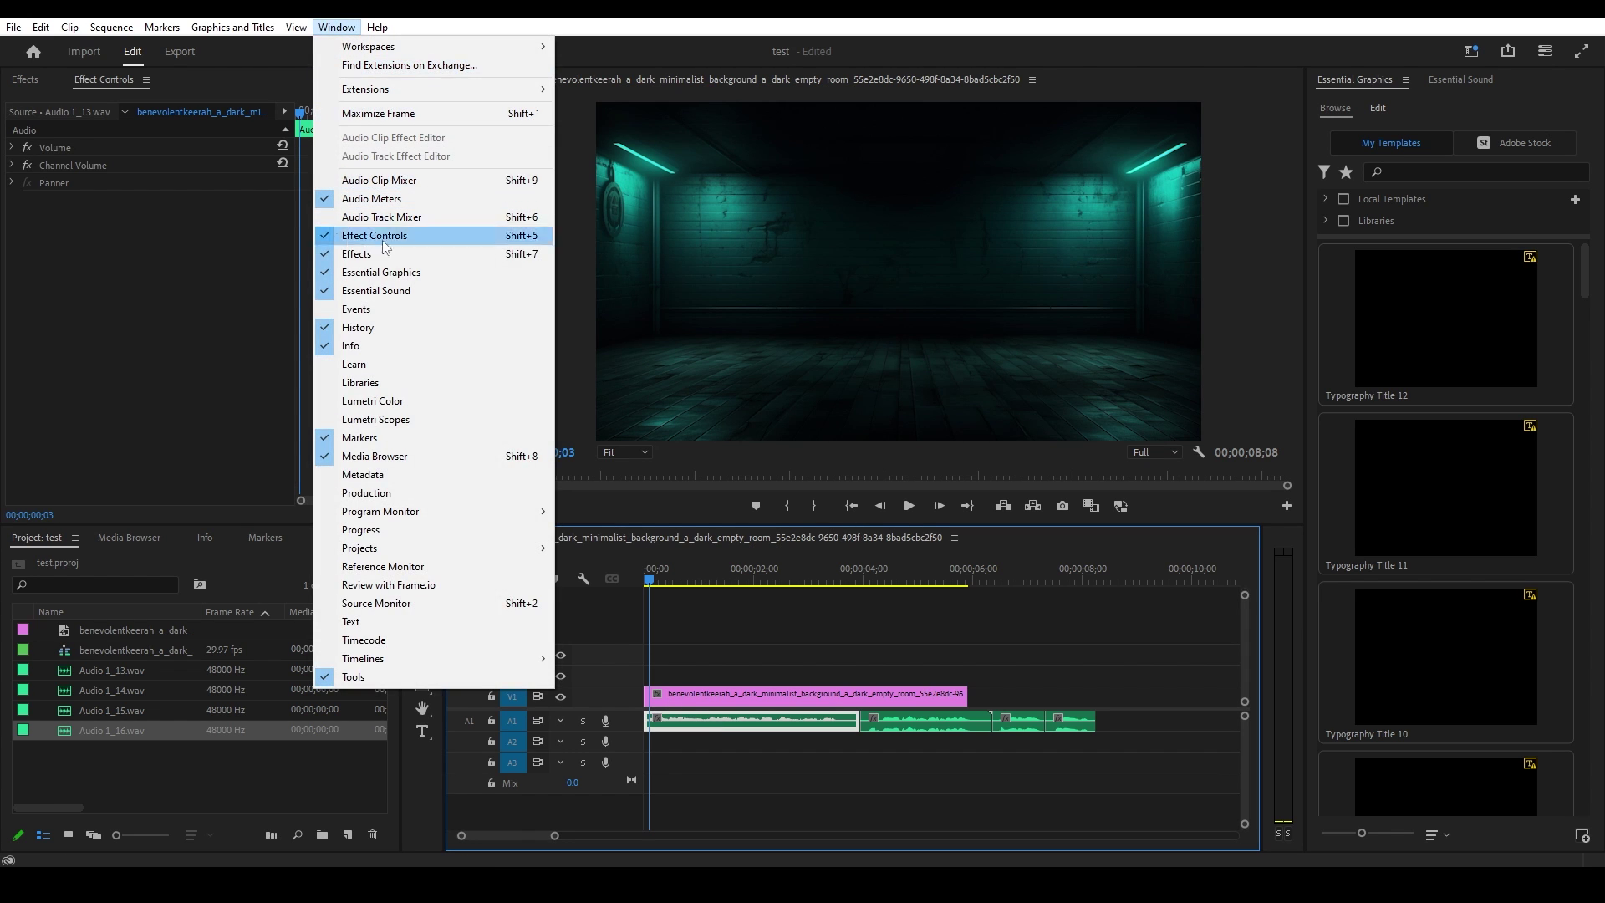
pyautogui.click(361, 619)
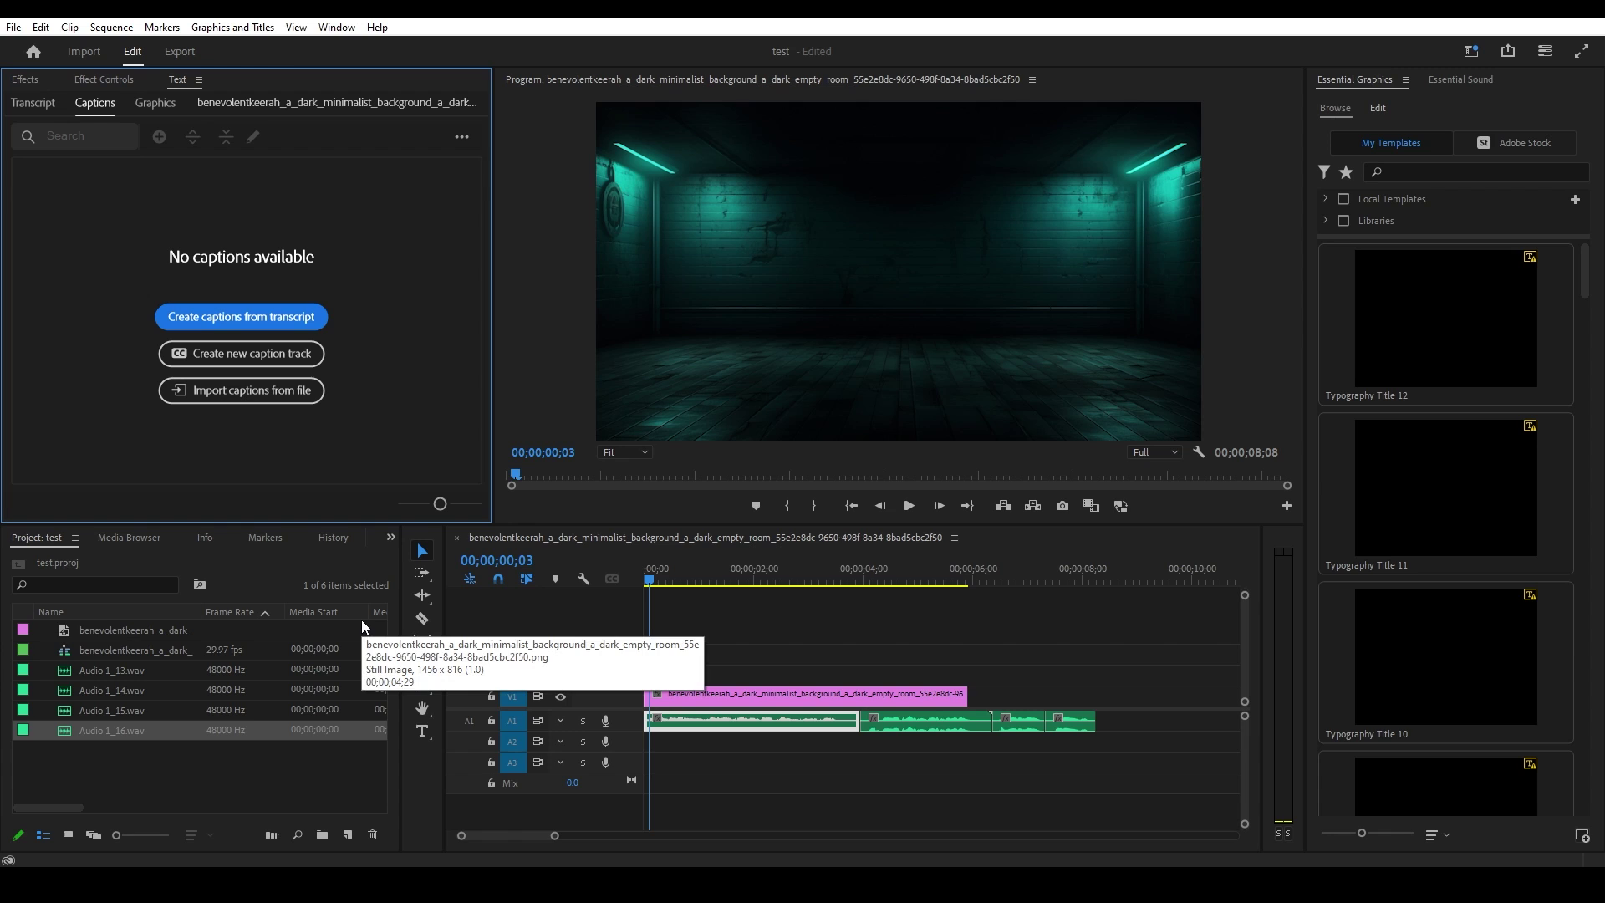
# - Transcribe the sequence audio from the Transcript tab of the Text panel
pyautogui.click(48, 109)
pyautogui.click(432, 178)
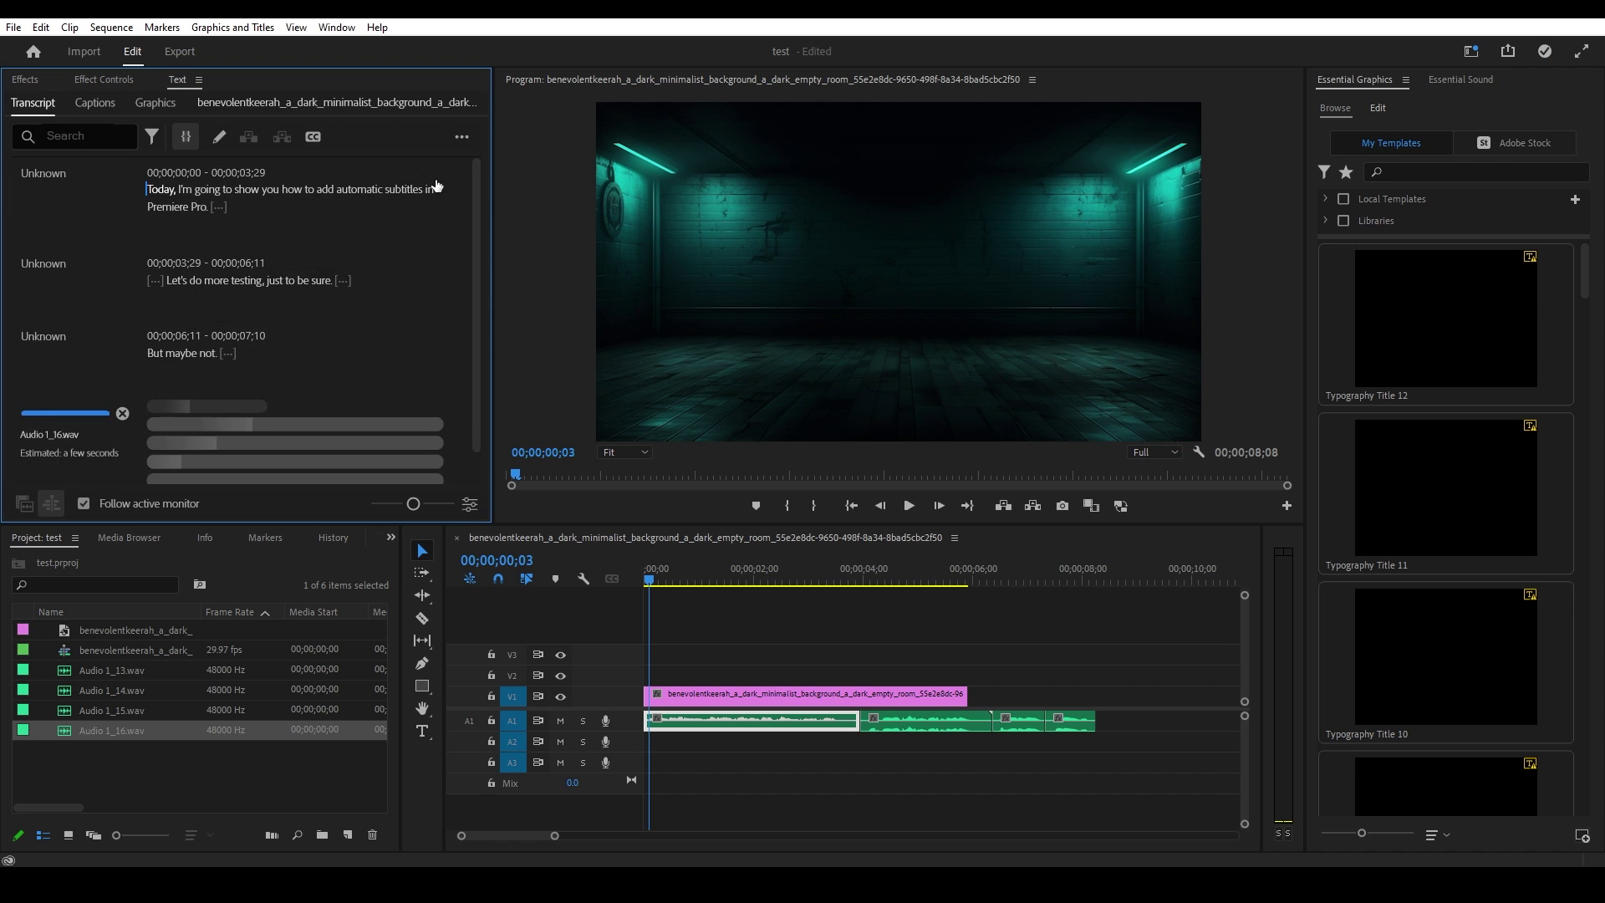
# - Generate single-line captions with a 10-character maximum and a shorter minimum duration
pyautogui.click(315, 137)
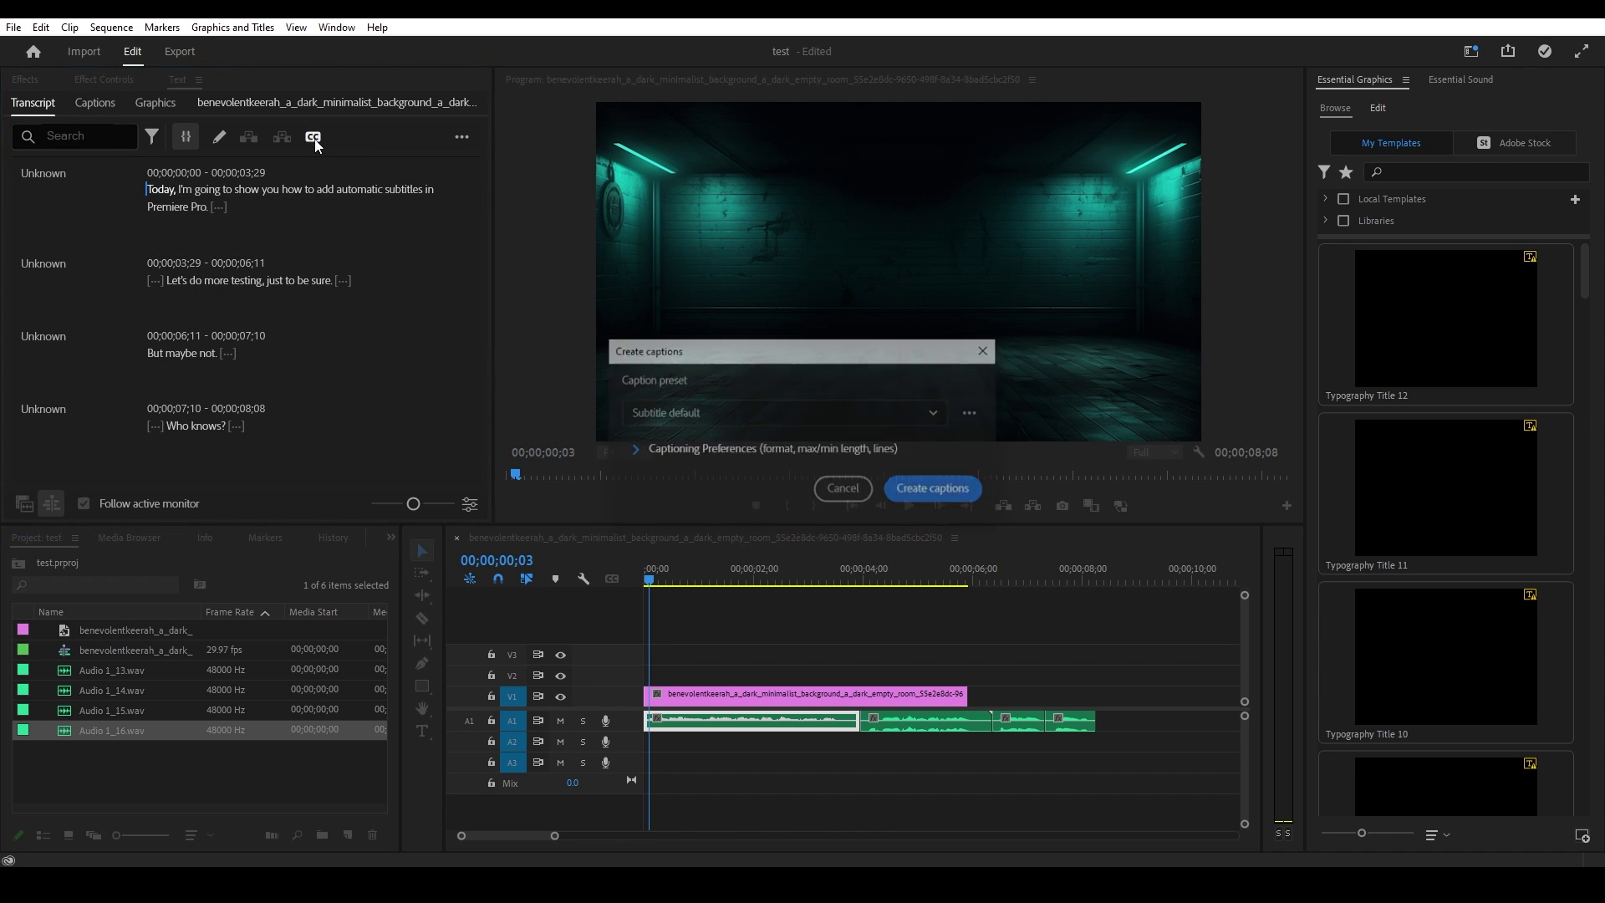
pyautogui.click(631, 451)
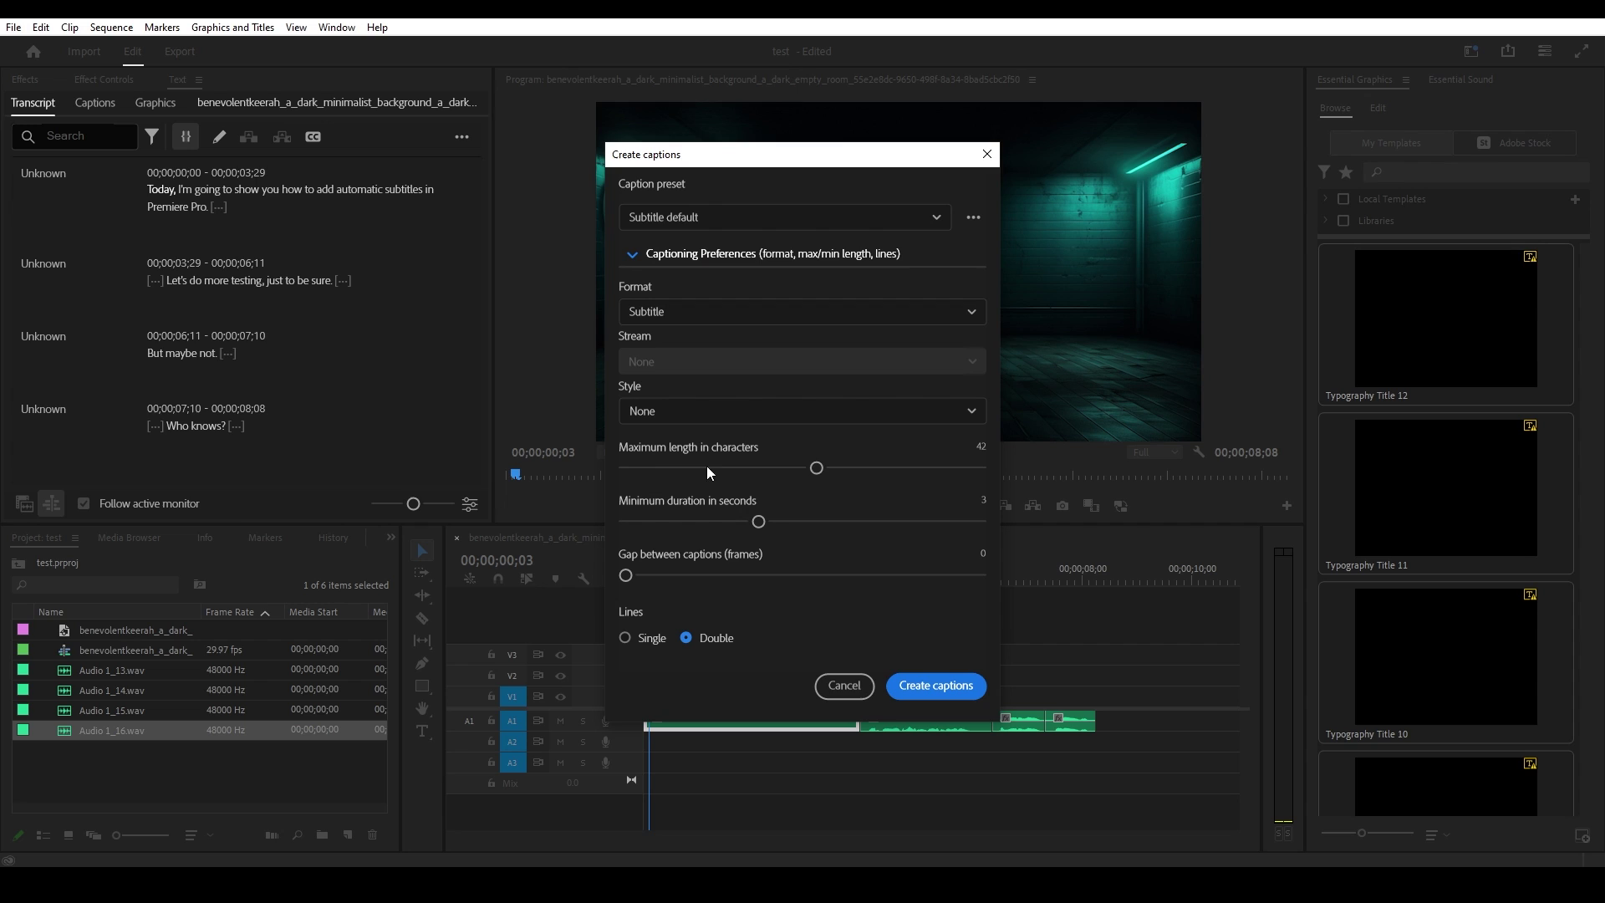
pyautogui.moveTo(817, 468); pyautogui.dragTo(640, 470)
pyautogui.moveTo(757, 522); pyautogui.dragTo(625, 522)
pyautogui.click(934, 685)
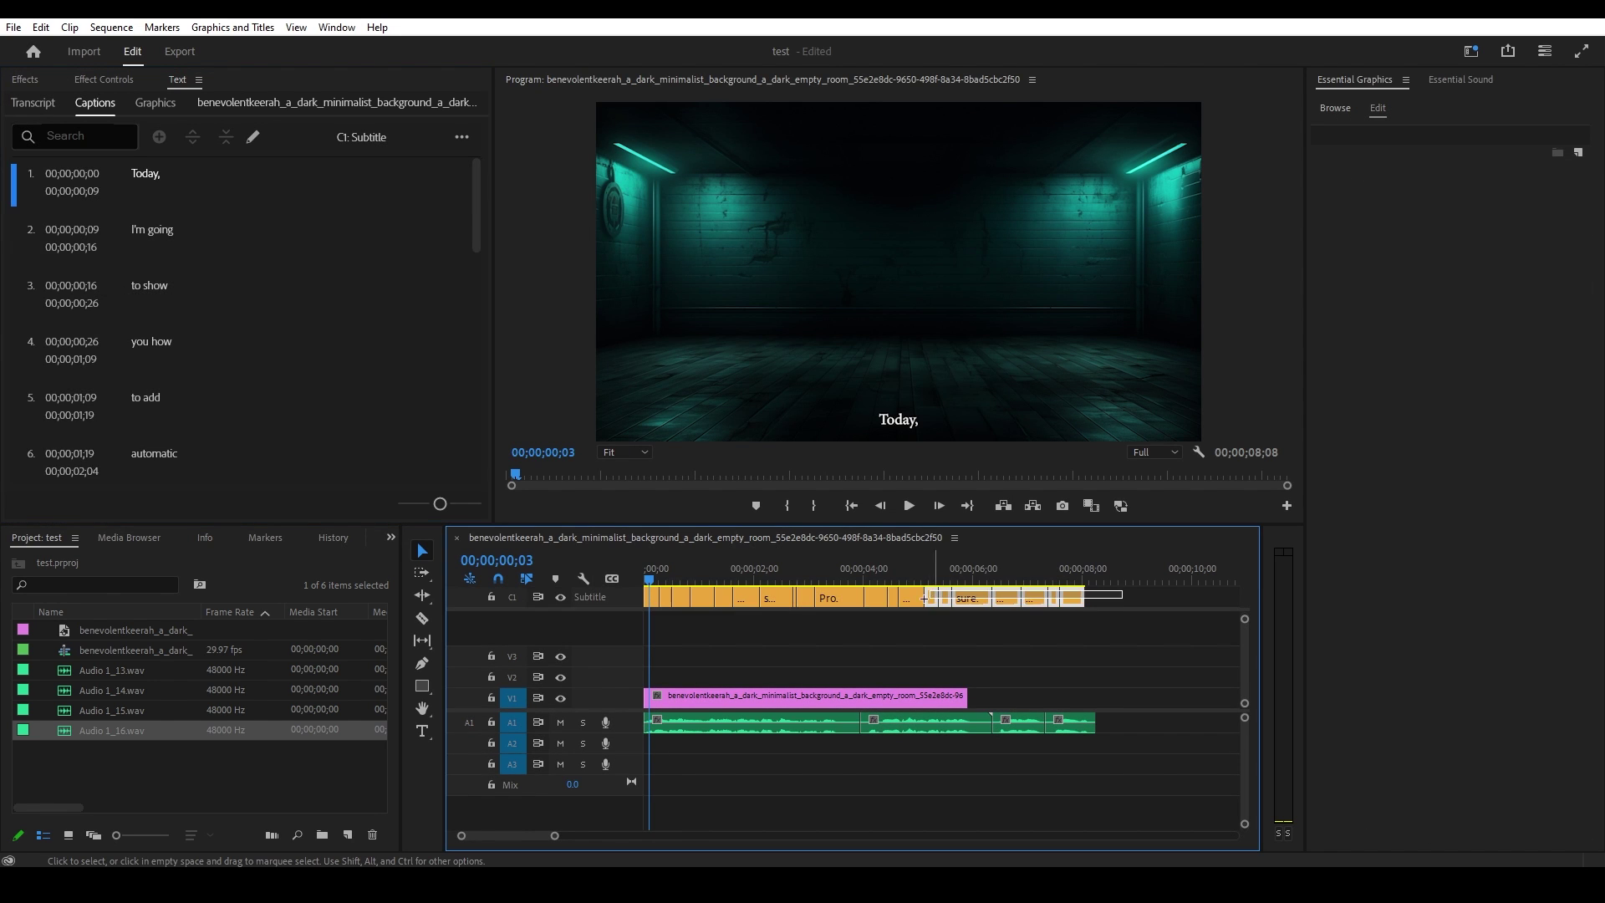
# - Style all captions at size 215, all caps, centred, then upgrade them to graphics
pyautogui.moveTo(1123, 591); pyautogui.dragTo(646, 609)
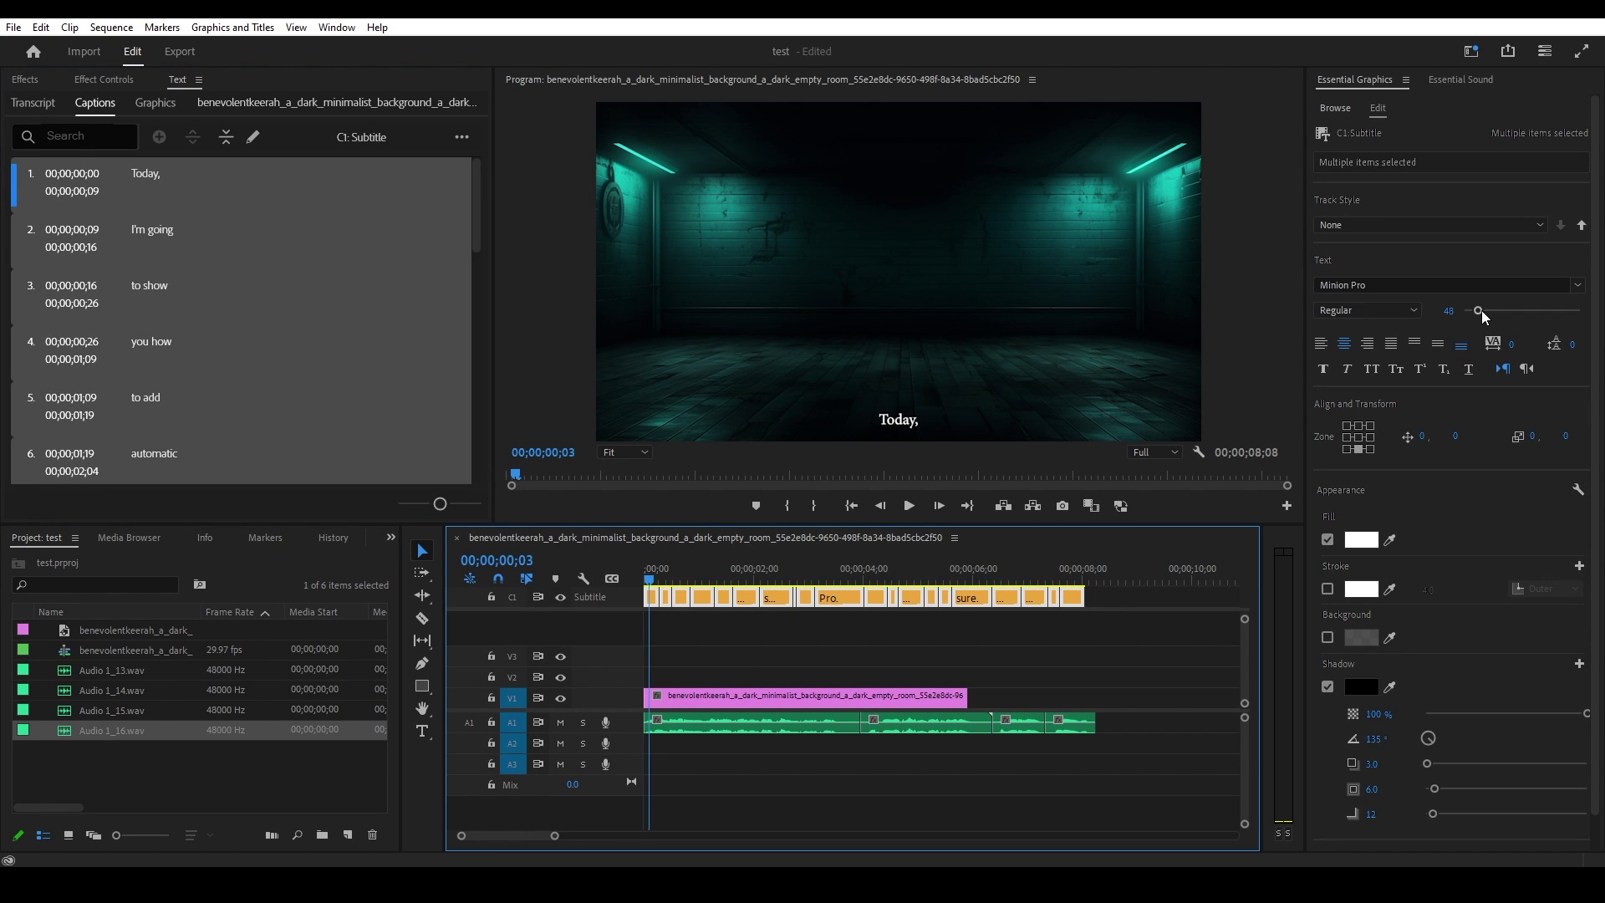
pyautogui.moveTo(1479, 310); pyautogui.dragTo(1527, 311)
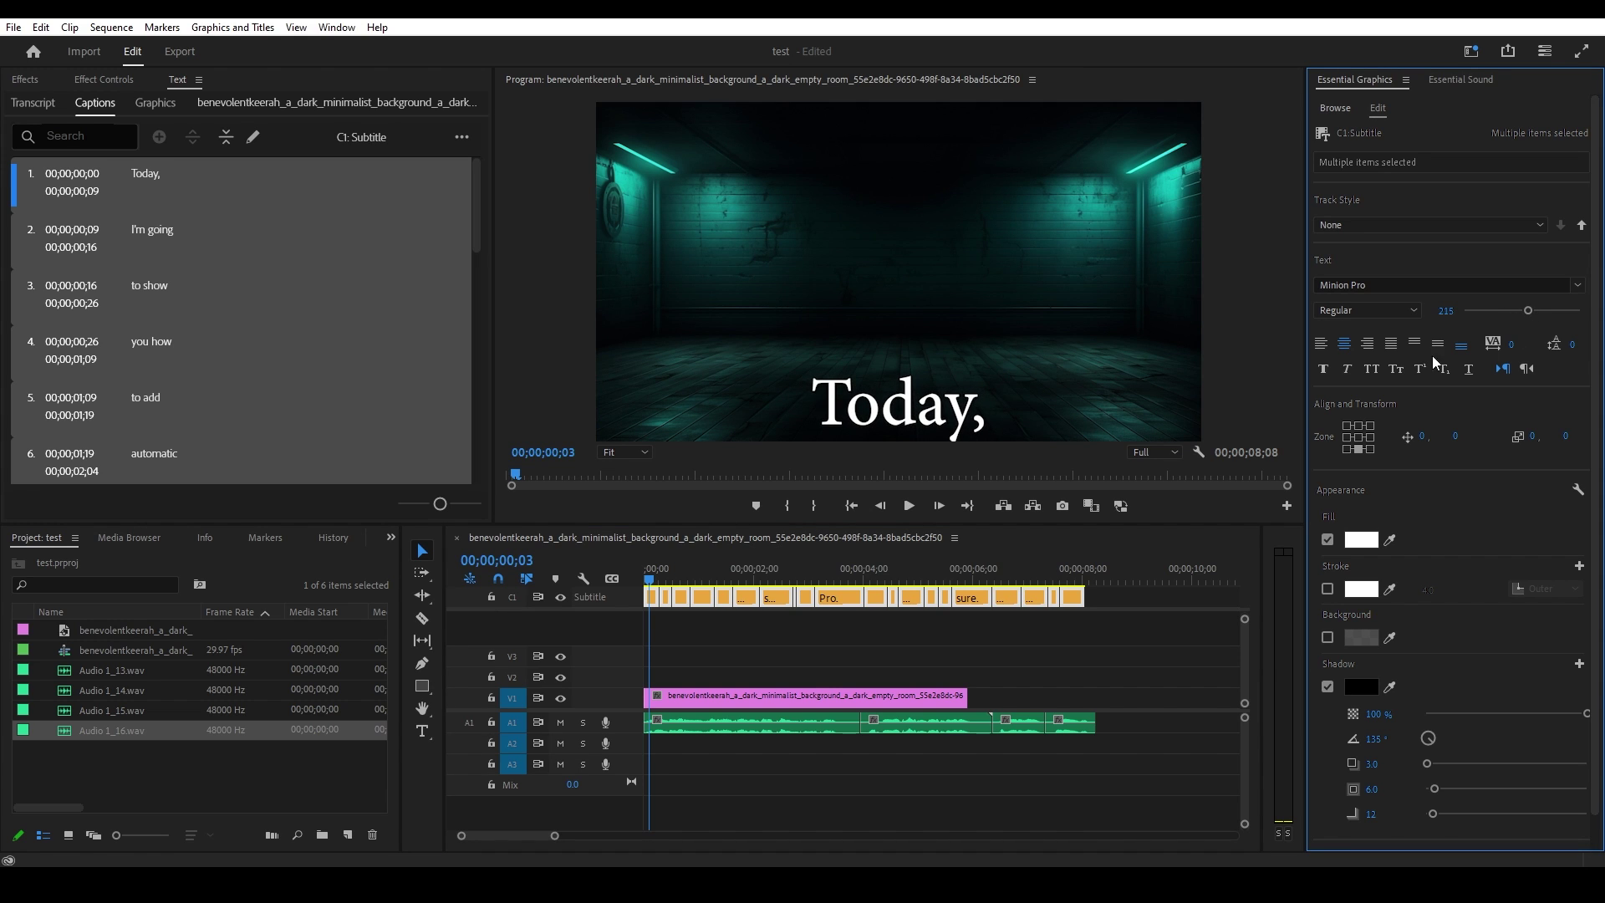
pyautogui.click(1373, 370)
pyautogui.click(1357, 437)
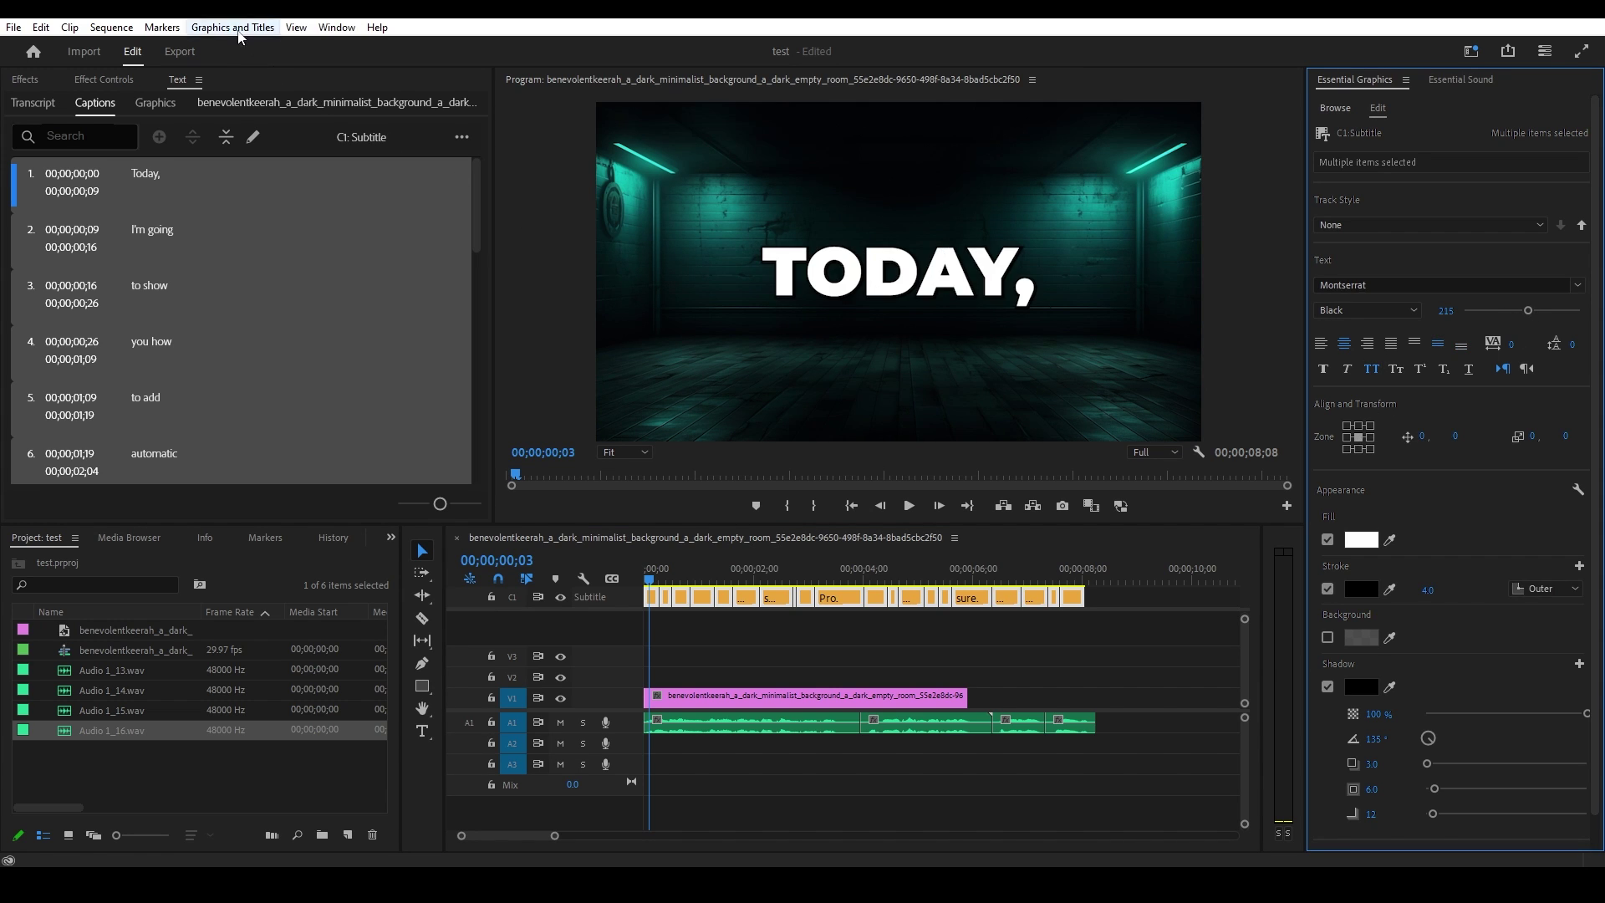
pyautogui.click(232, 26)
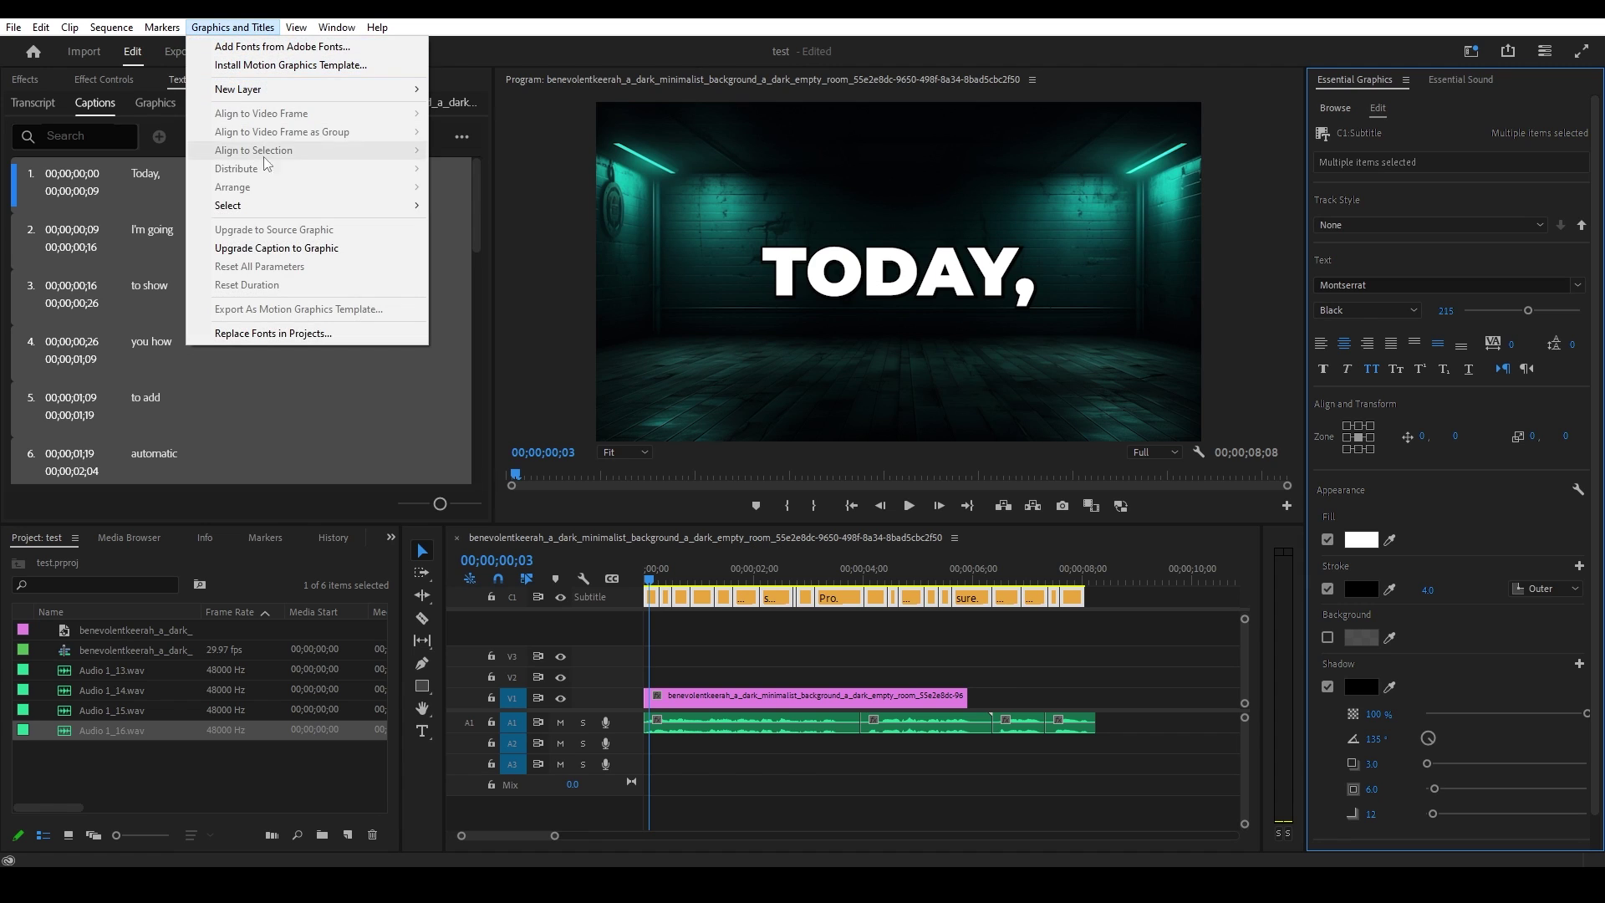
pyautogui.click(282, 248)
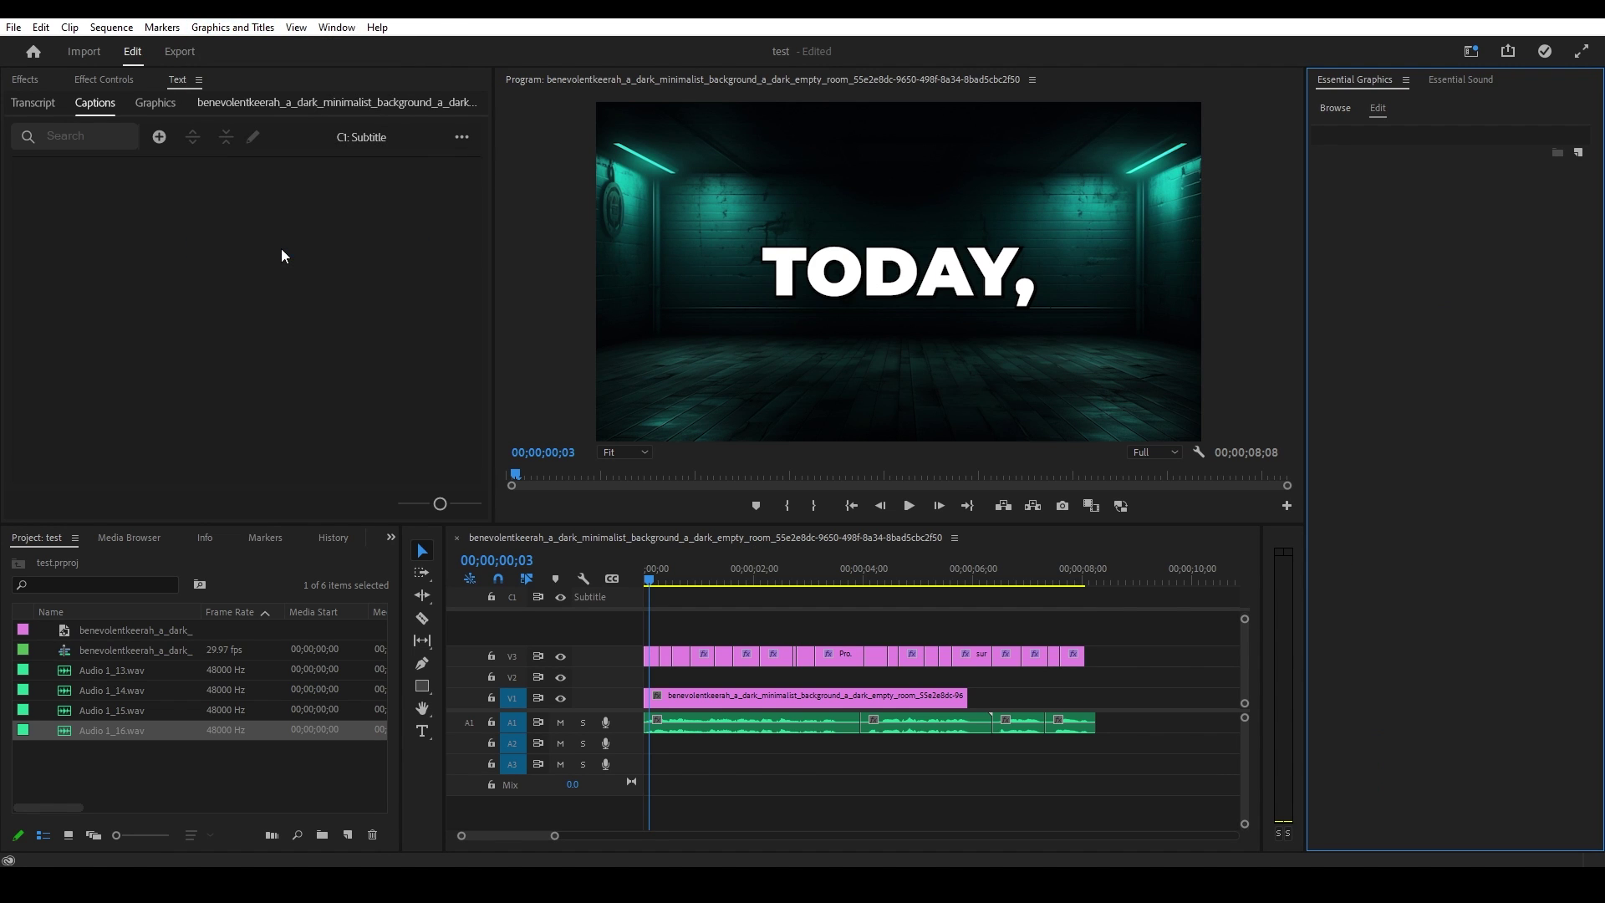
# - Apply the Transform effect to the first caption graphic 'Today,' and show its properties
pyautogui.hotkey('shift', '7')
pyautogui.write('transform')
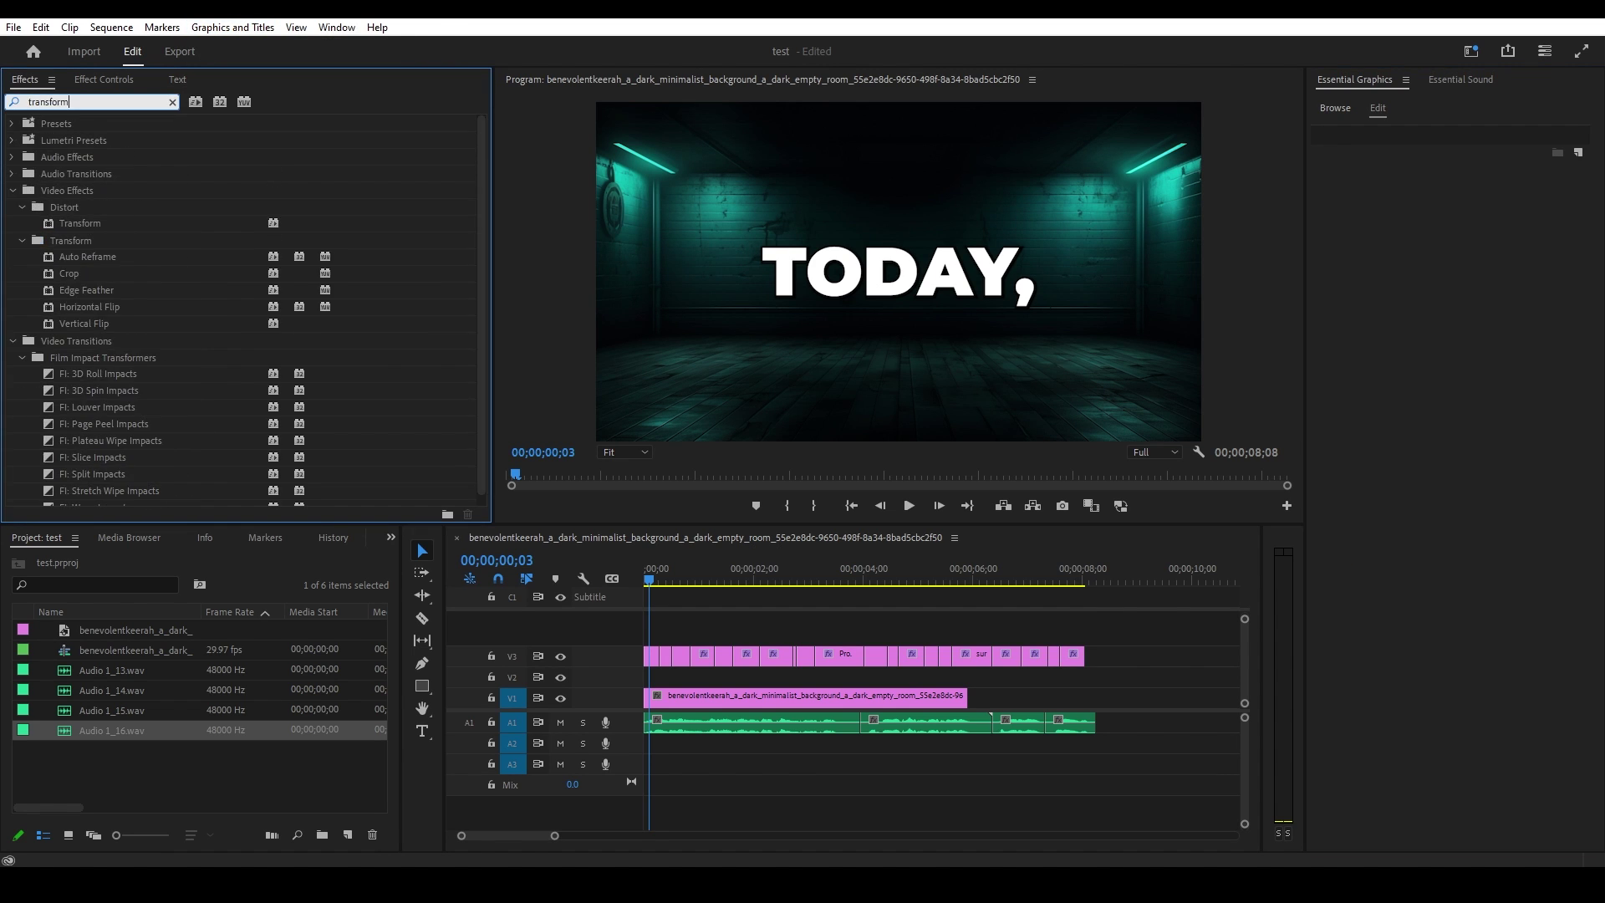
pyautogui.moveTo(65, 224); pyautogui.dragTo(651, 655)
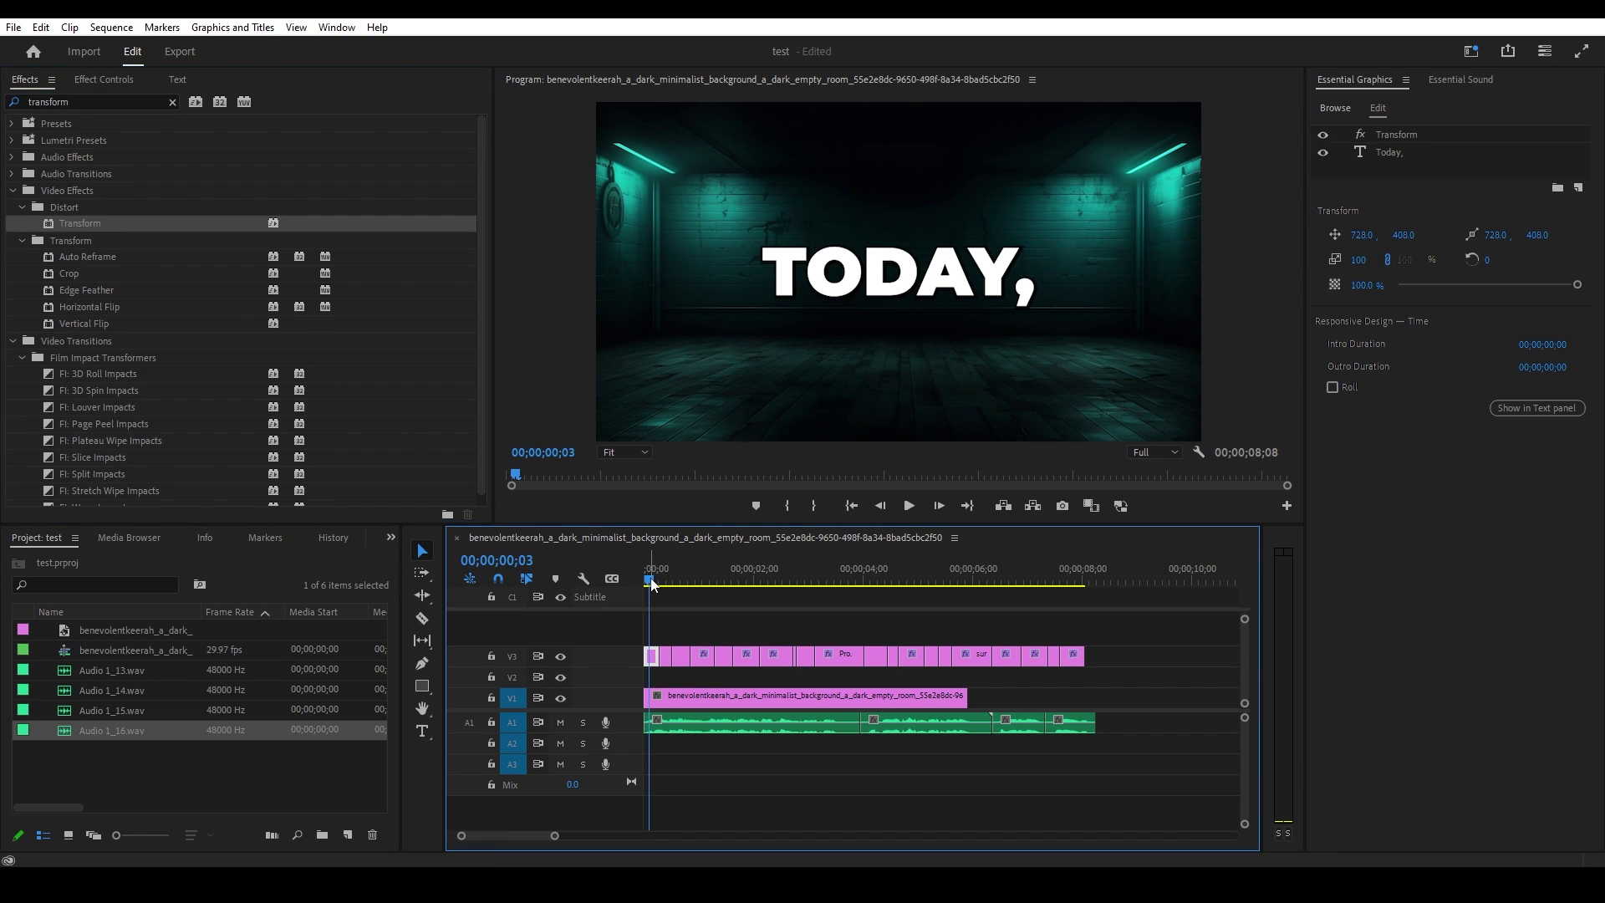
pyautogui.moveTo(650, 579); pyautogui.dragTo(638, 579)
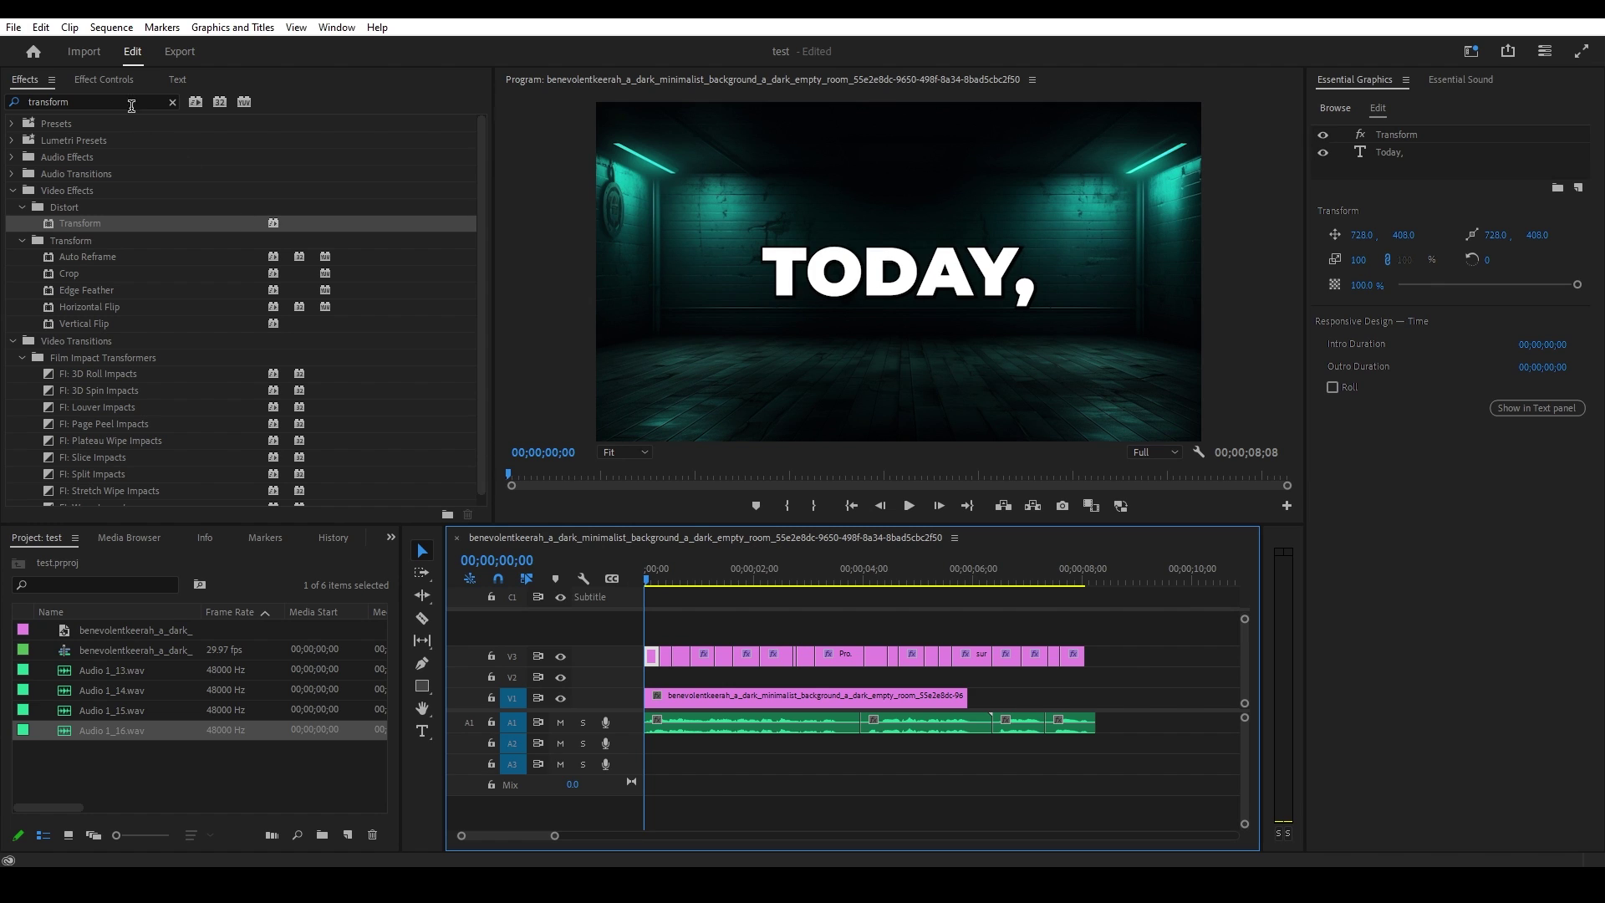
pyautogui.click(109, 79)
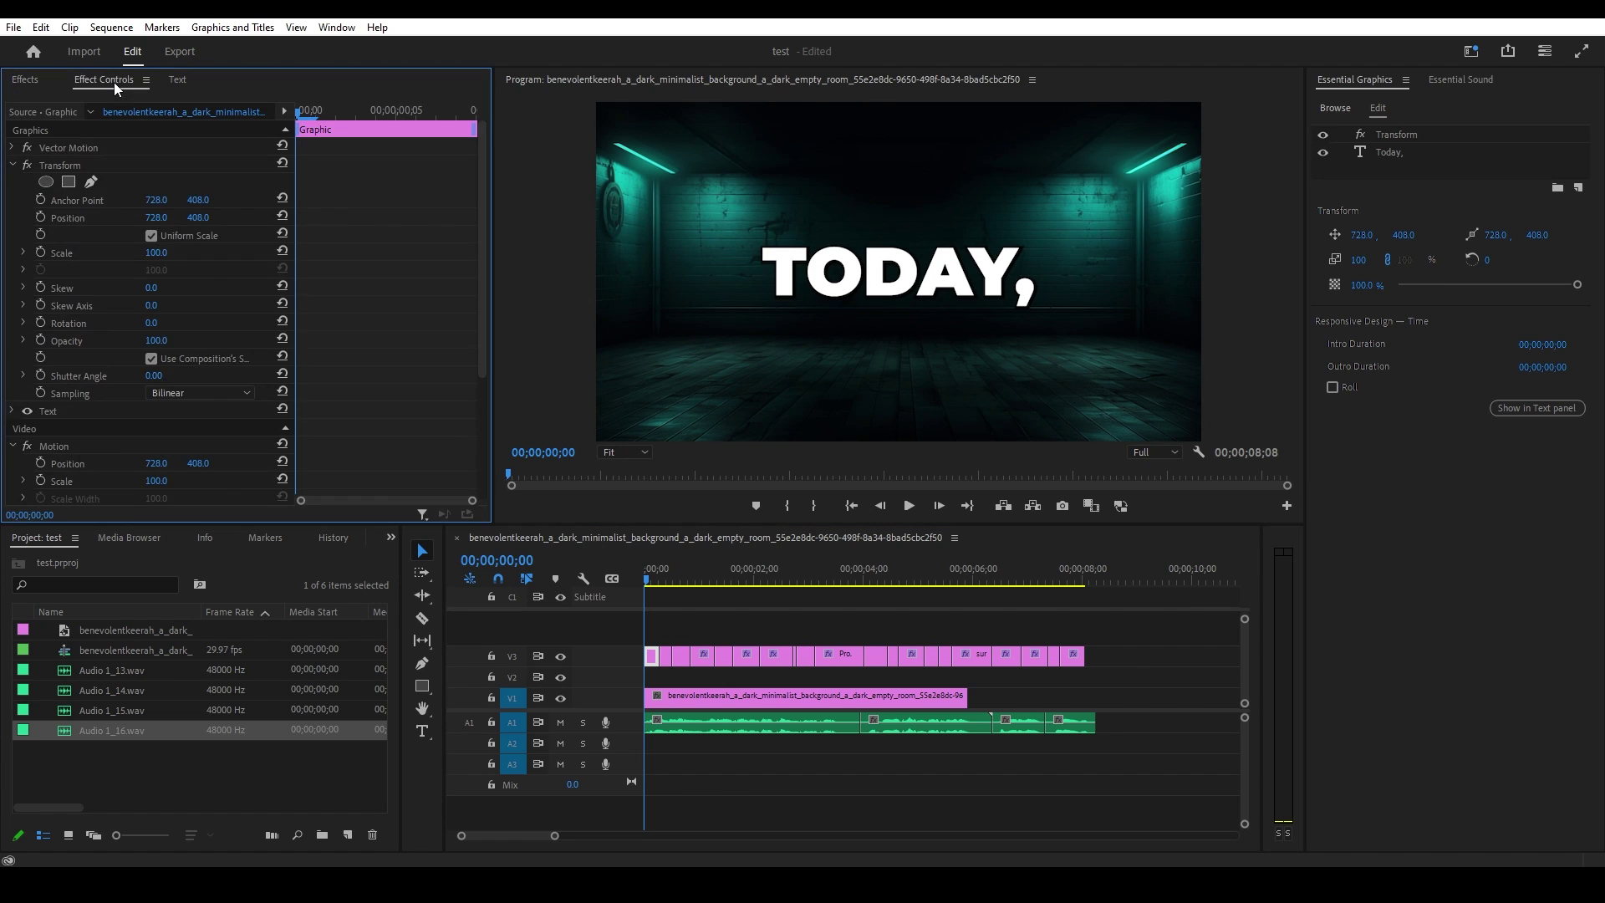
# - Keyframe the Transform scale to 75 at frame 0, 125 at frame 3, and 75 at frame 6
pyautogui.click(41, 251)
pyautogui.click(157, 251)
pyautogui.write('75')
pyautogui.press('Return')
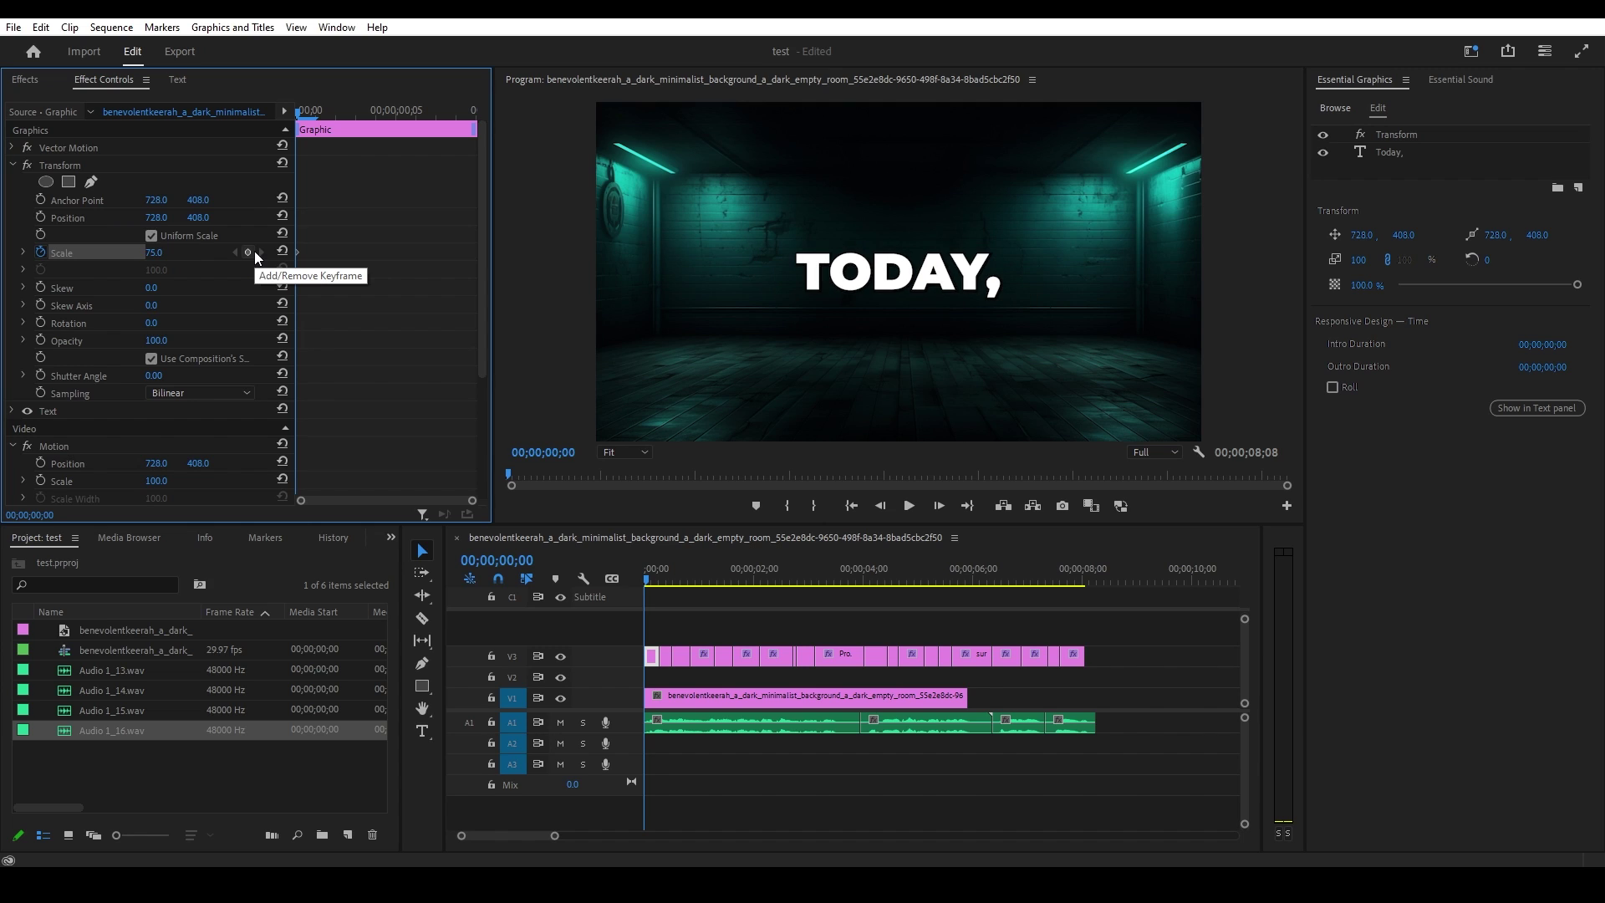
pyautogui.press('Right')
pyautogui.press('Right')
pyautogui.press('Right')
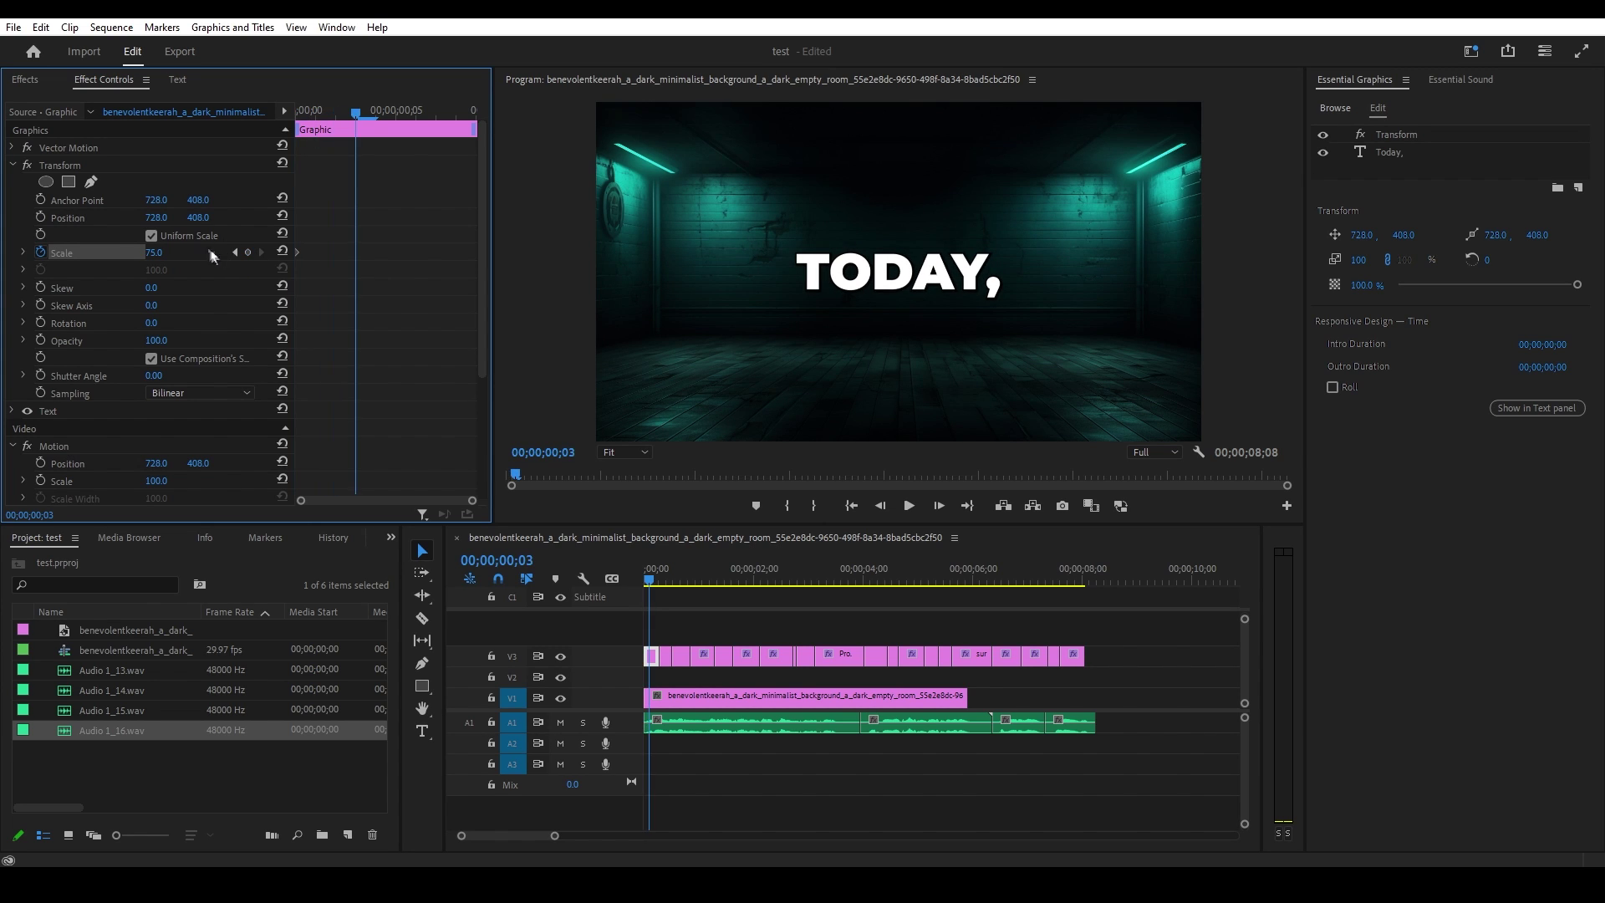
pyautogui.click(156, 252)
pyautogui.write('125')
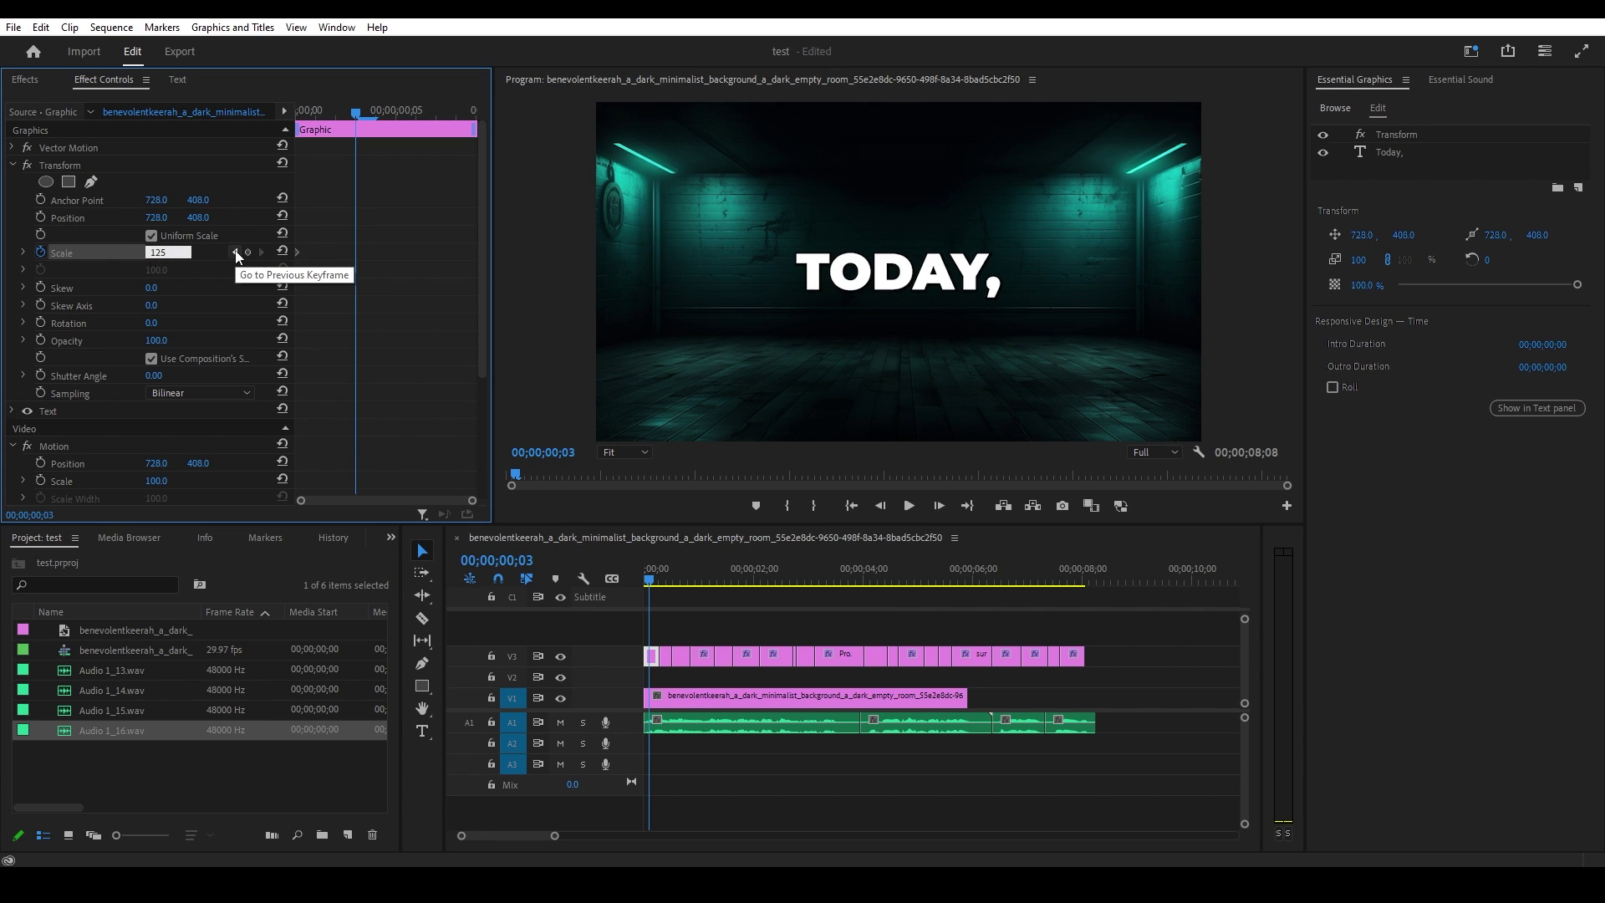
pyautogui.press('Return')
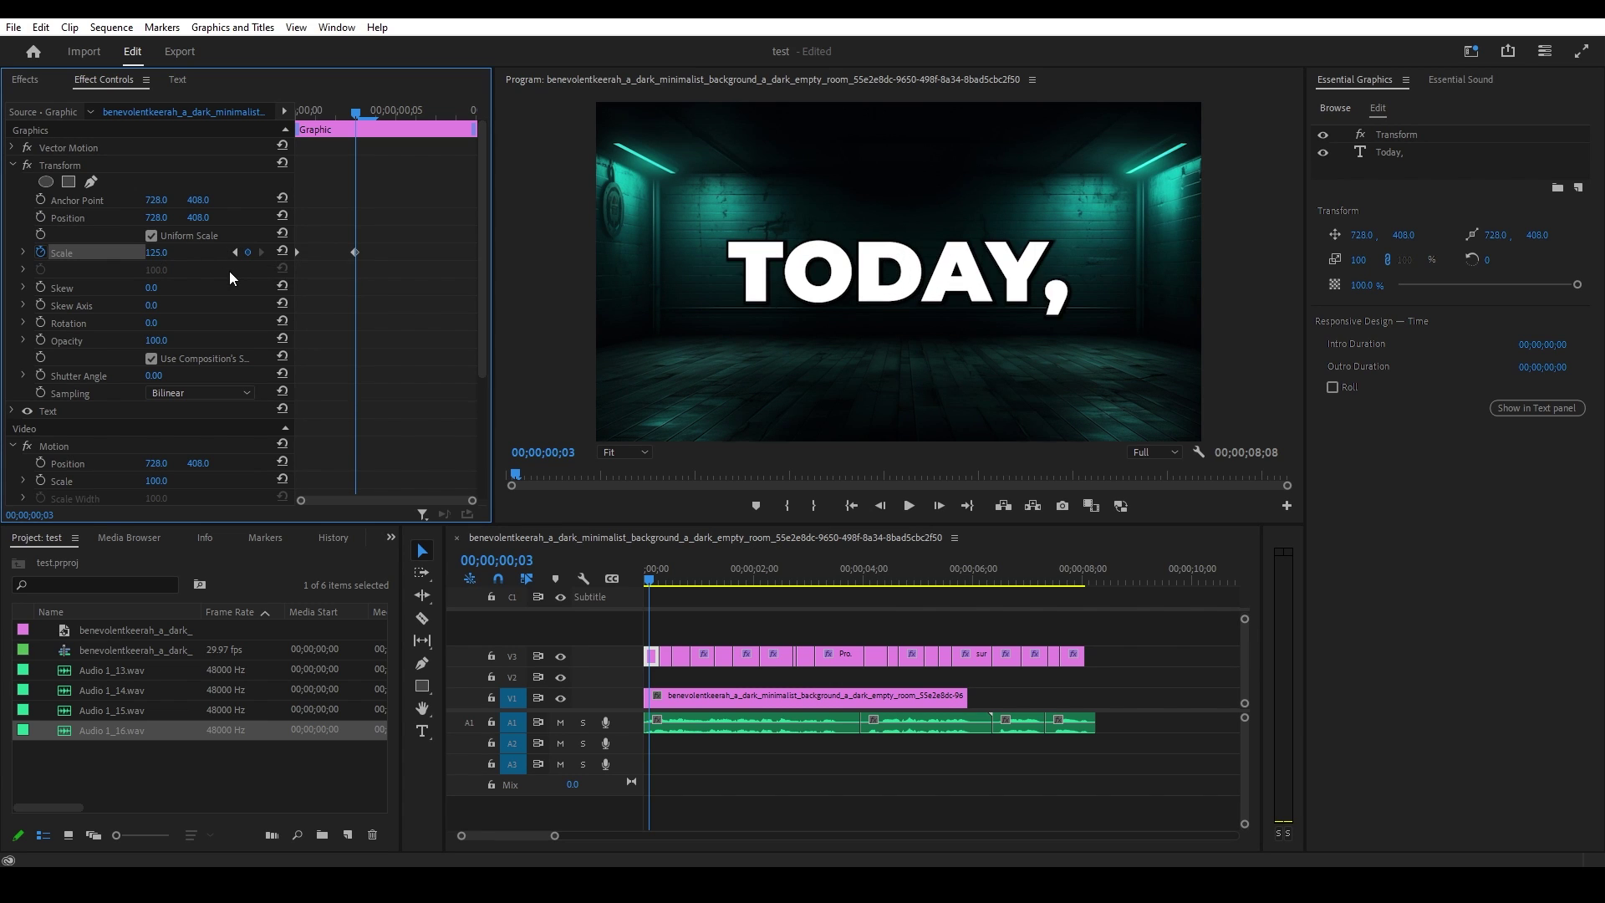
pyautogui.press('Right')
pyautogui.press('Right')
pyautogui.press('Right')
pyautogui.click(161, 252)
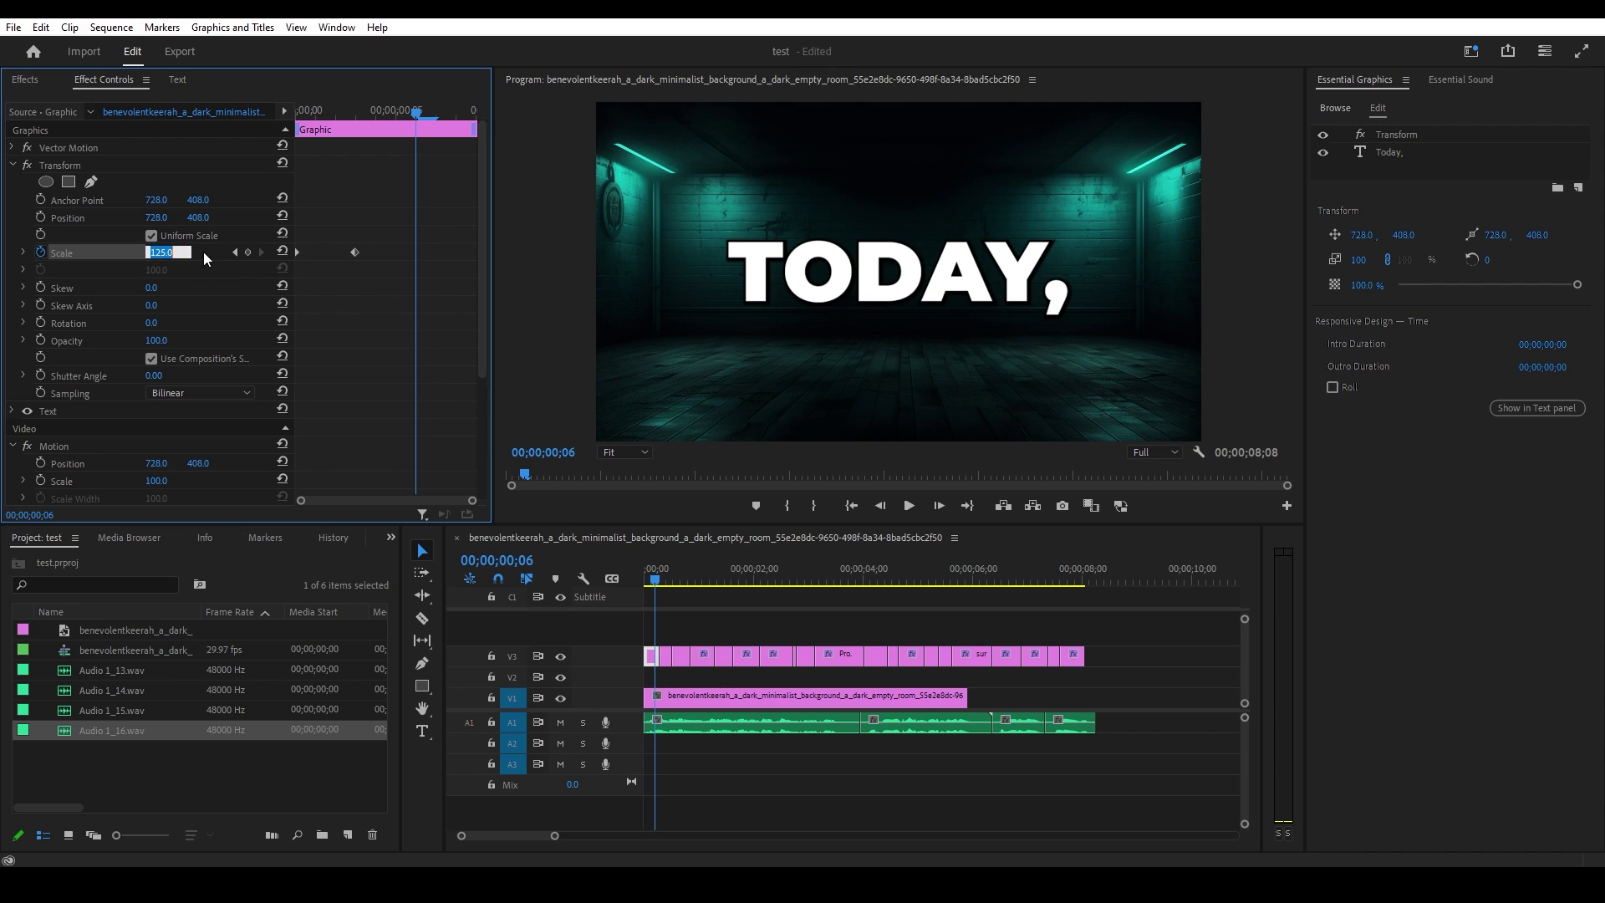
pyautogui.write('75')
pyautogui.press('Return')
pyautogui.press('Home')
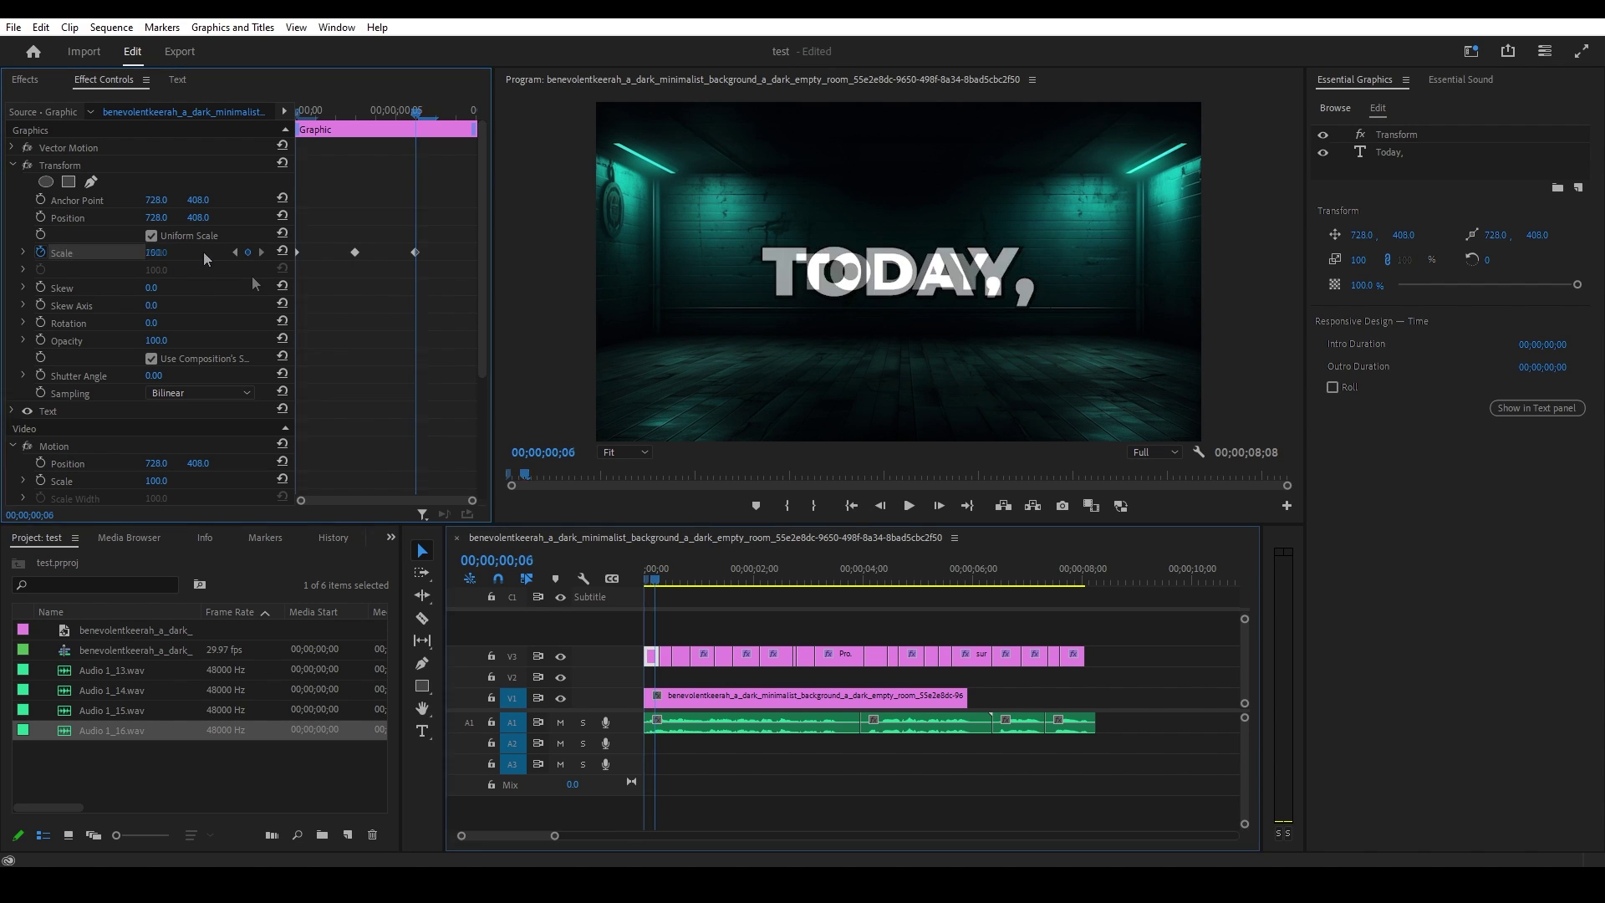
# - Copy the first caption's Transform effect and select all caption graphics on V3
pyautogui.rightClick(66, 168)
pyautogui.click(126, 251)
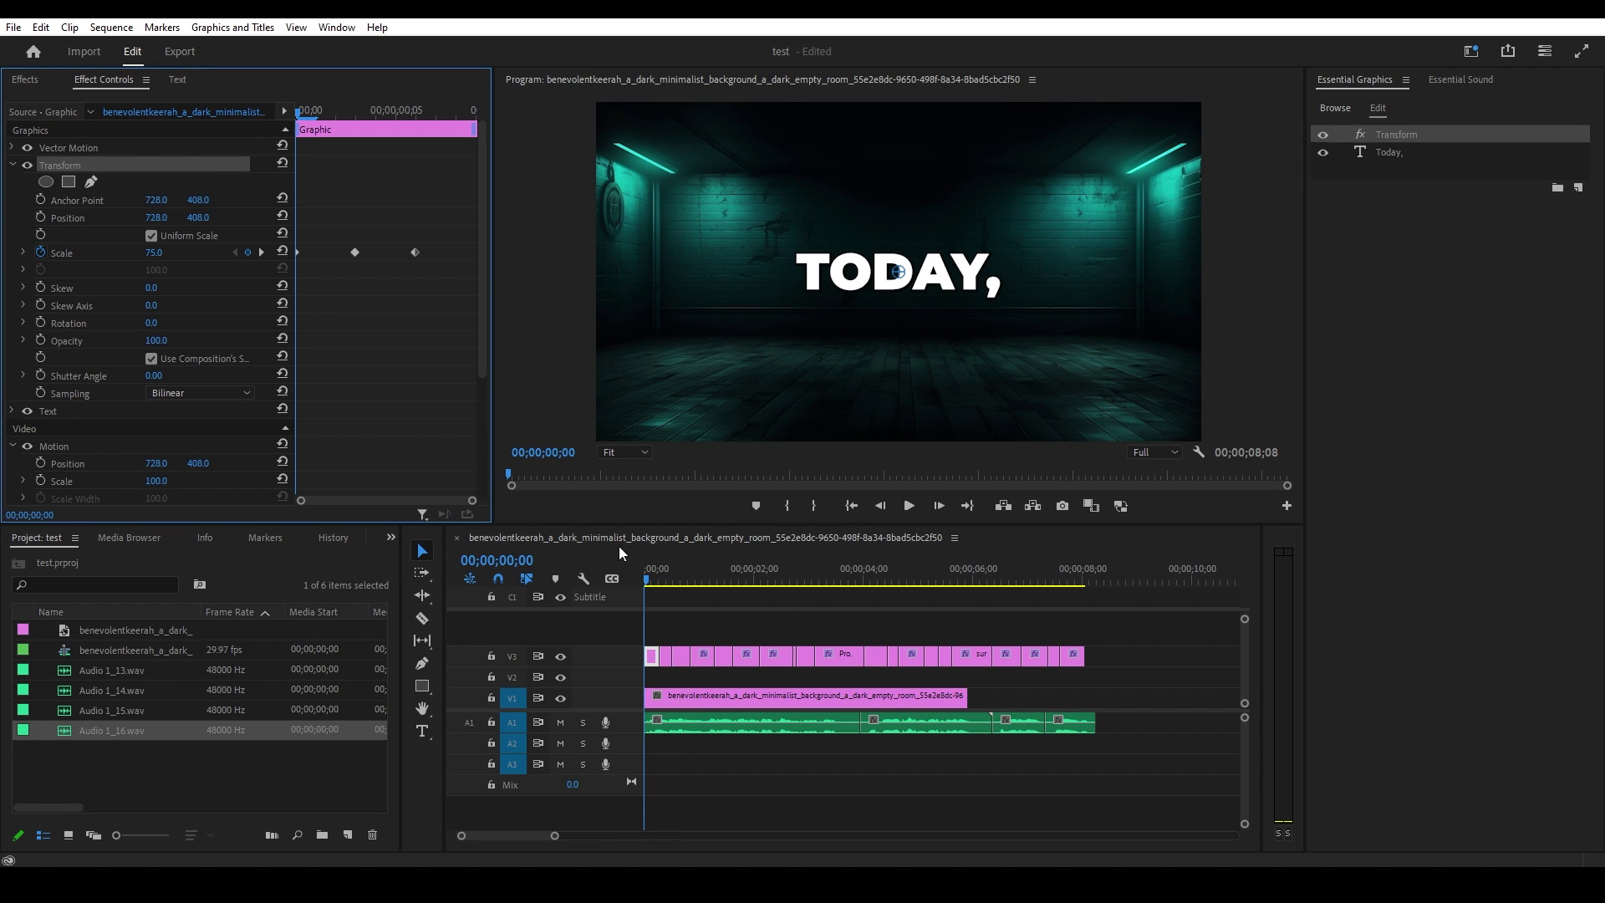
pyautogui.moveTo(1116, 650); pyautogui.dragTo(678, 650)
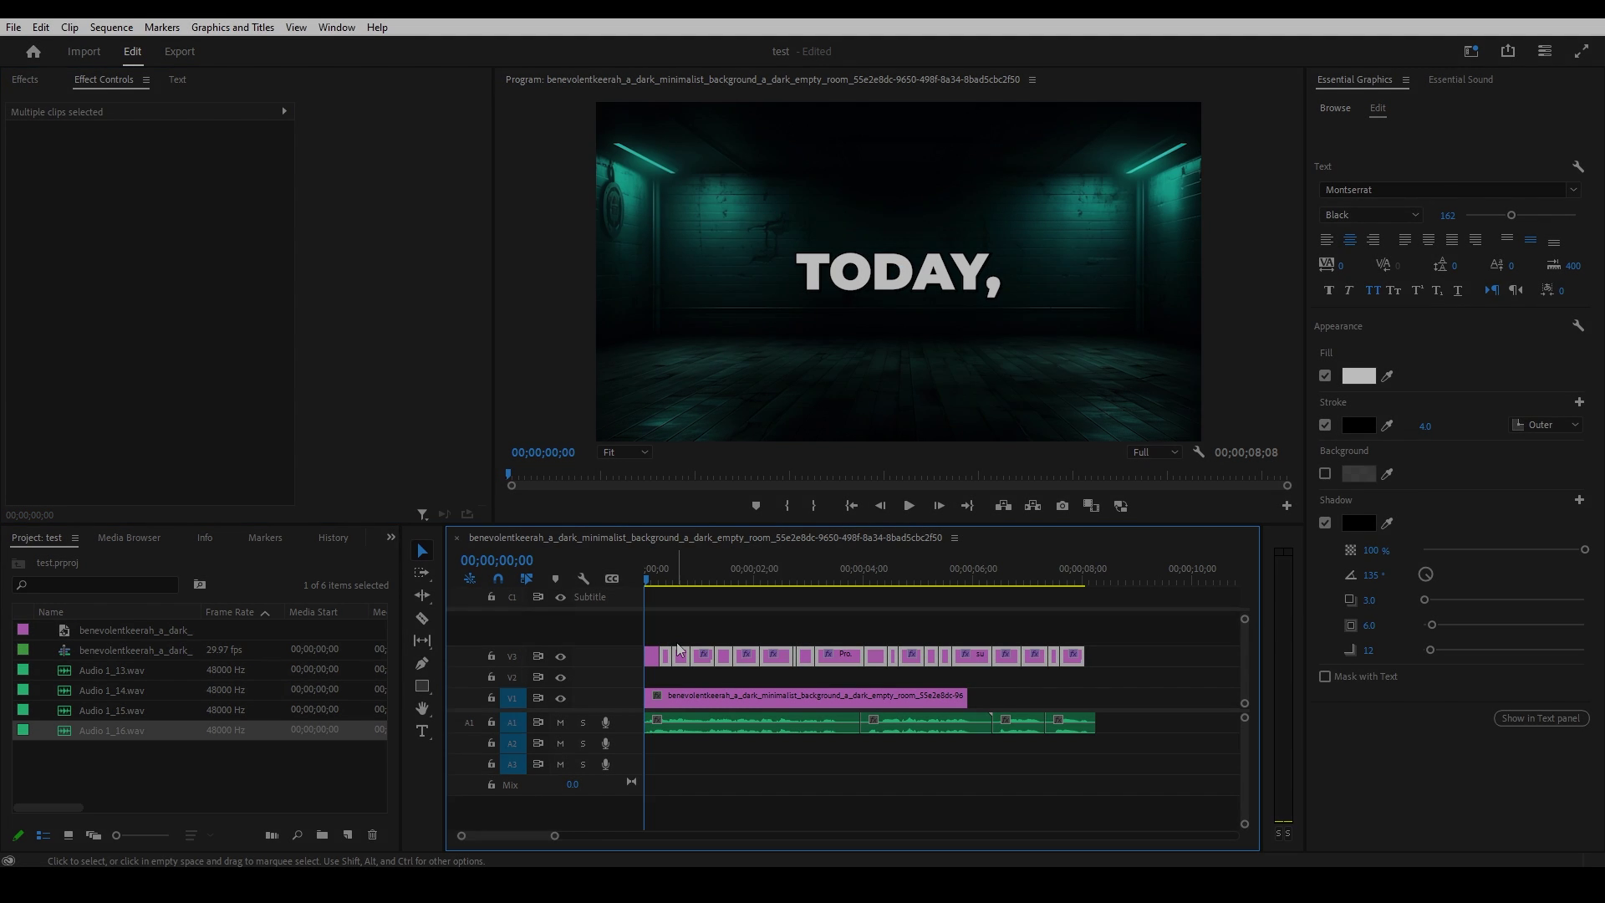